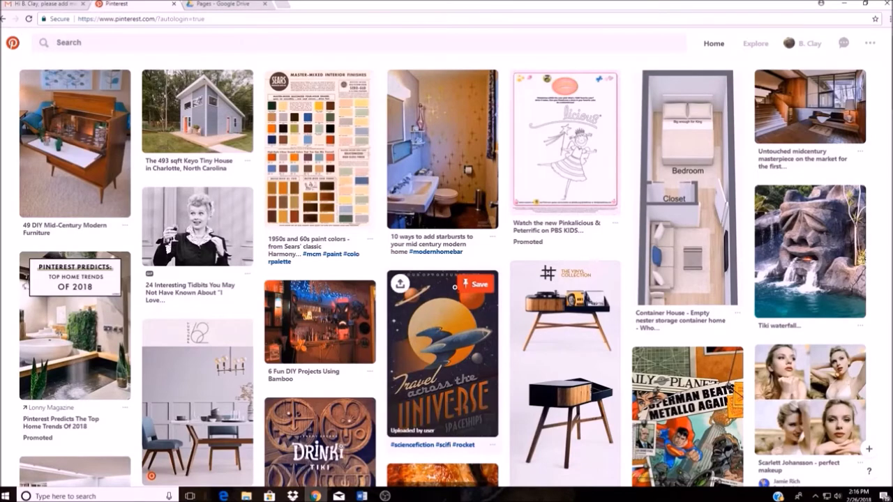
Browse down through the pins in the Pinterest home feed
{"action": "scroll", "coordinate": [443, 348], "scroll_direction": "down", "scroll_amount": 3}
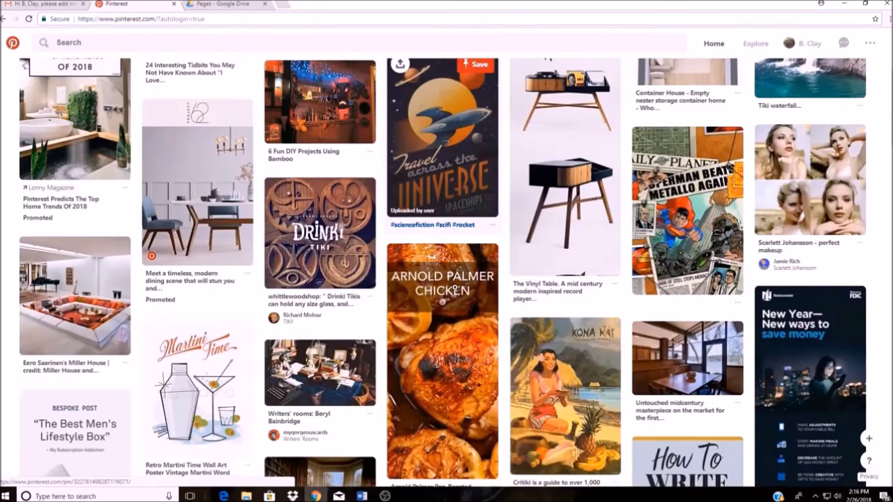
{"action": "scroll", "coordinate": [455, 286], "scroll_direction": "up", "scroll_amount": 3}
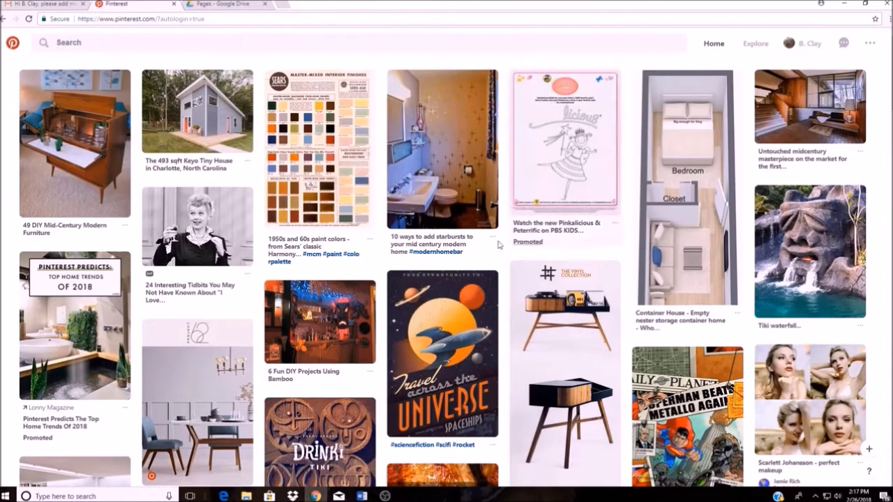
{"action": "scroll", "coordinate": [478, 257], "scroll_direction": "down", "scroll_amount": 2}
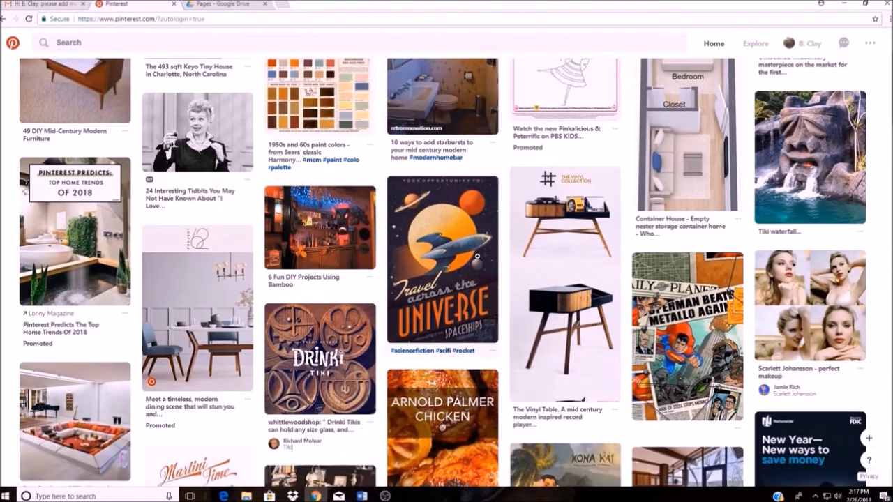
{"action": "scroll", "coordinate": [478, 257], "scroll_direction": "down", "scroll_amount": 2}
{"action": "scroll", "coordinate": [478, 257], "scroll_direction": "down", "scroll_amount": 2}
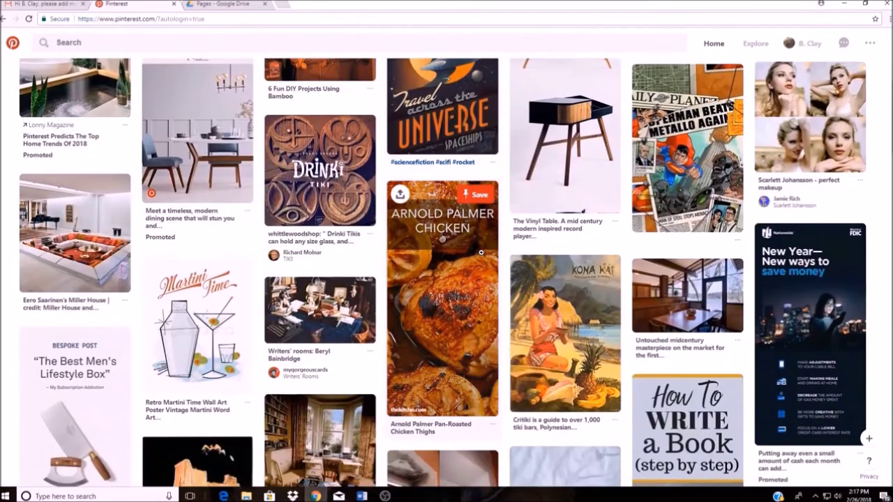
{"action": "scroll", "coordinate": [533, 269], "scroll_direction": "down", "scroll_amount": 1}
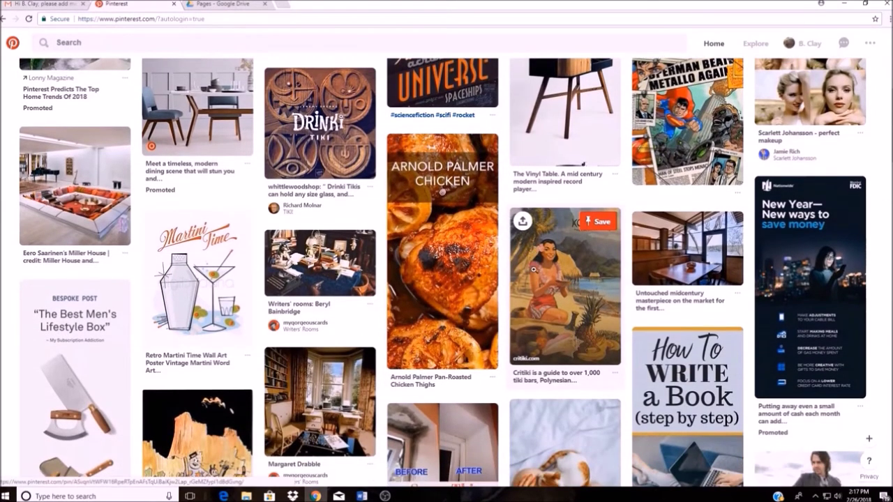
{"action": "scroll", "coordinate": [533, 269], "scroll_direction": "up", "scroll_amount": 3}
{"action": "scroll", "coordinate": [533, 268], "scroll_direction": "up", "scroll_amount": 1}
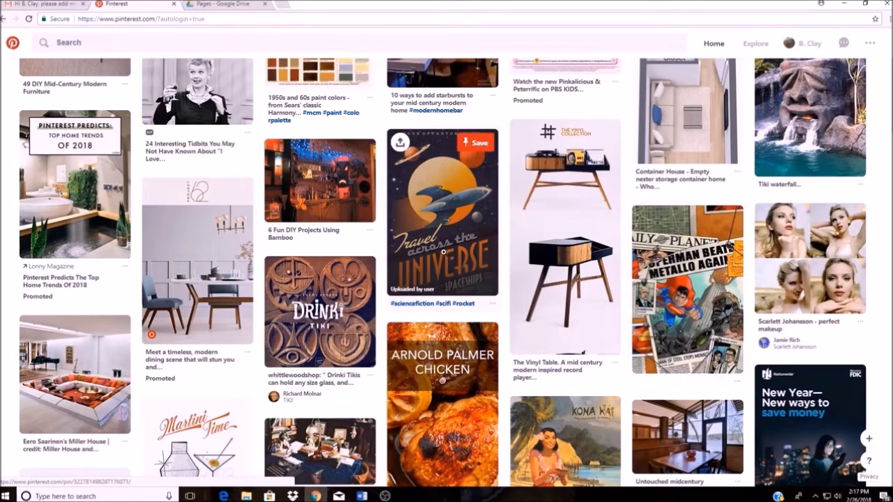
{"action": "scroll", "coordinate": [443, 279], "scroll_direction": "down", "scroll_amount": 3}
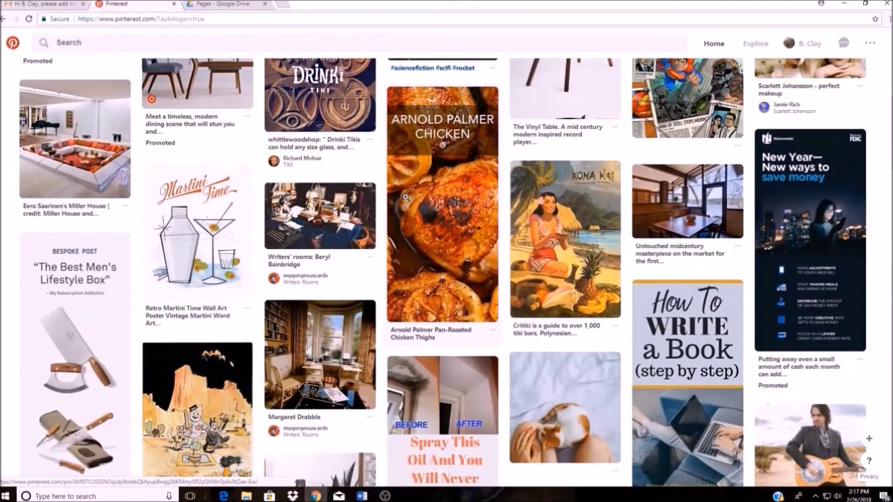
{"action": "scroll", "coordinate": [405, 197], "scroll_direction": "down", "scroll_amount": 2}
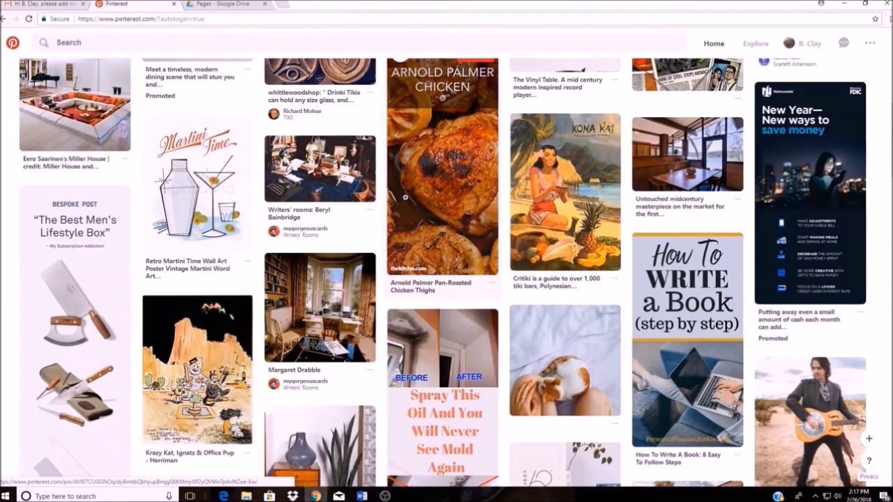
{"action": "scroll", "coordinate": [435, 224], "scroll_direction": "up", "scroll_amount": 1}
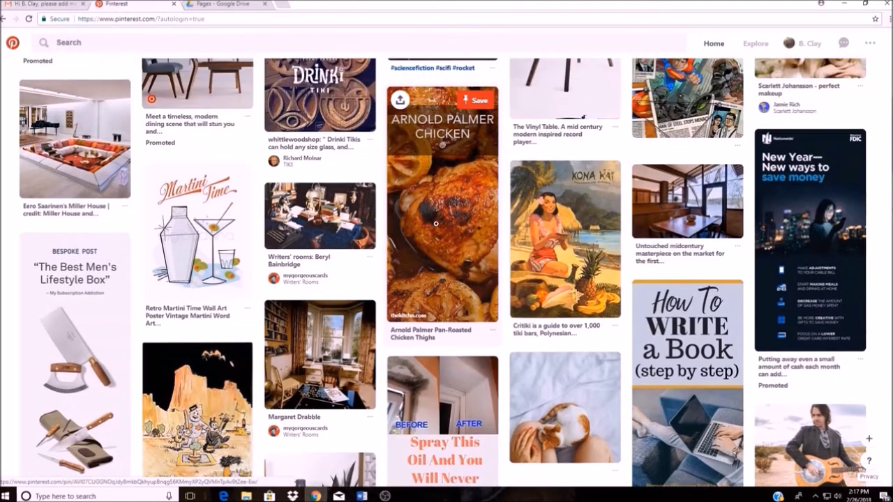
{"action": "scroll", "coordinate": [436, 224], "scroll_direction": "down", "scroll_amount": 2}
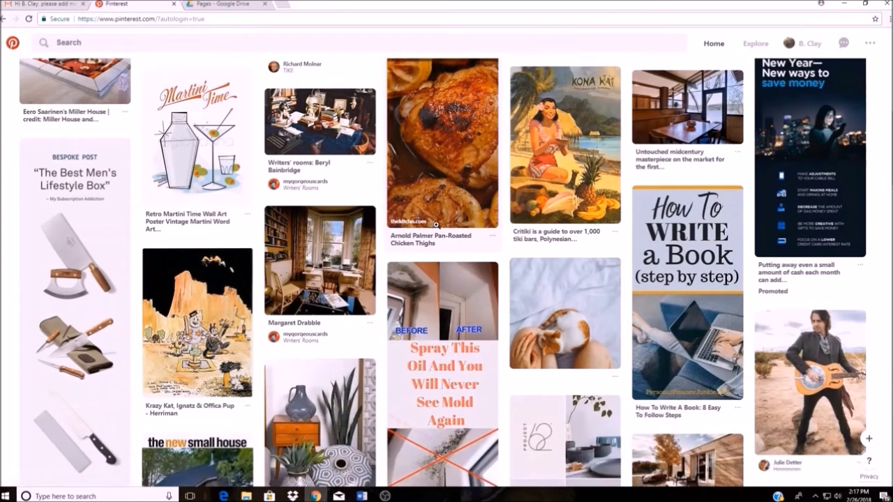
{"action": "scroll", "coordinate": [437, 224], "scroll_direction": "down", "scroll_amount": 2}
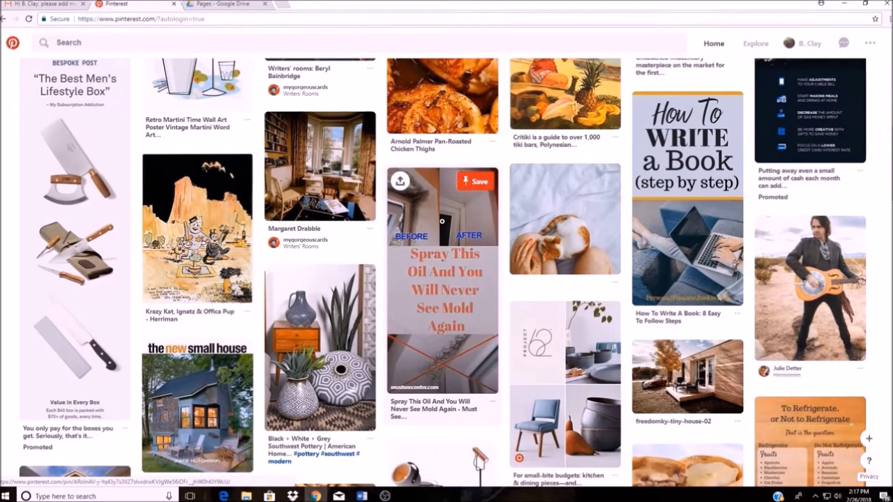
{"action": "scroll", "coordinate": [454, 282], "scroll_direction": "down", "scroll_amount": 2}
{"action": "scroll", "coordinate": [593, 285], "scroll_direction": "down", "scroll_amount": 1}
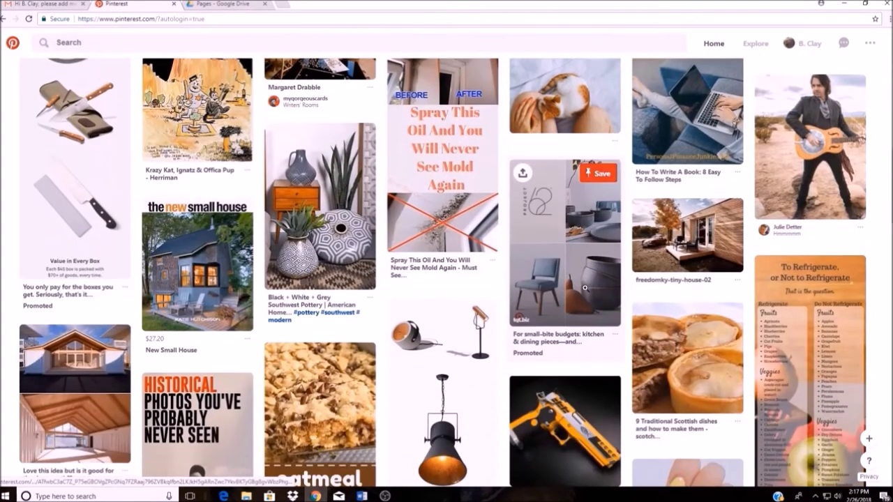
{"action": "scroll", "coordinate": [566, 277], "scroll_direction": "down", "scroll_amount": 4}
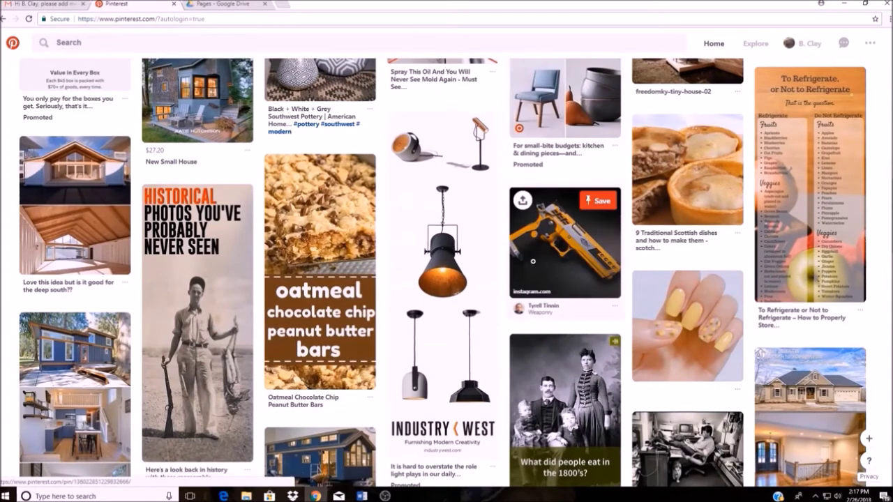
{"action": "scroll", "coordinate": [486, 272], "scroll_direction": "down", "scroll_amount": 3}
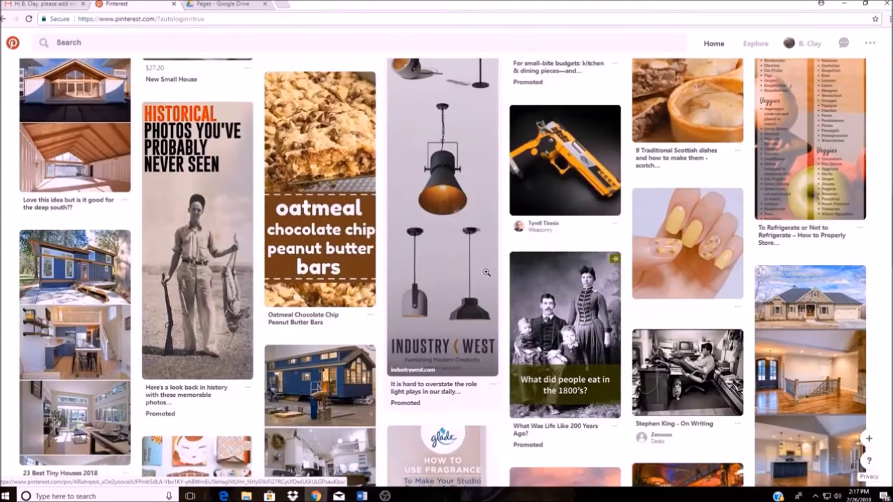
{"action": "scroll", "coordinate": [486, 272], "scroll_direction": "down", "scroll_amount": 5}
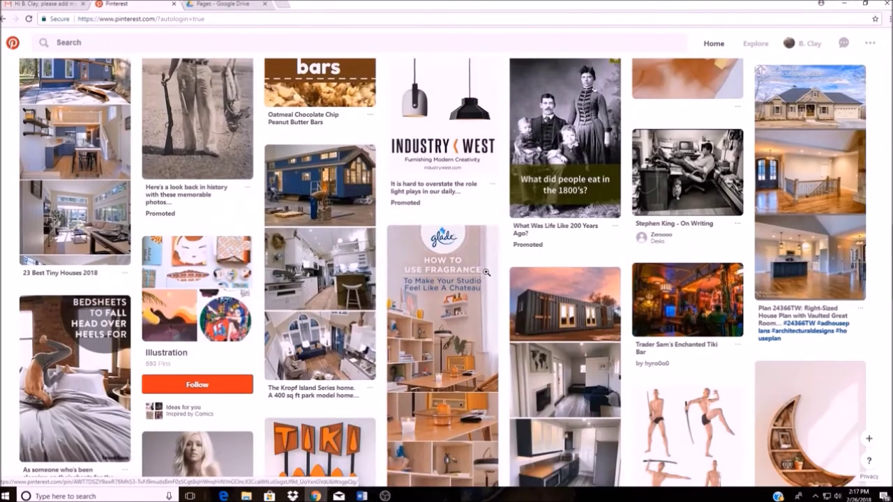
{"action": "scroll", "coordinate": [588, 292], "scroll_direction": "down", "scroll_amount": 4}
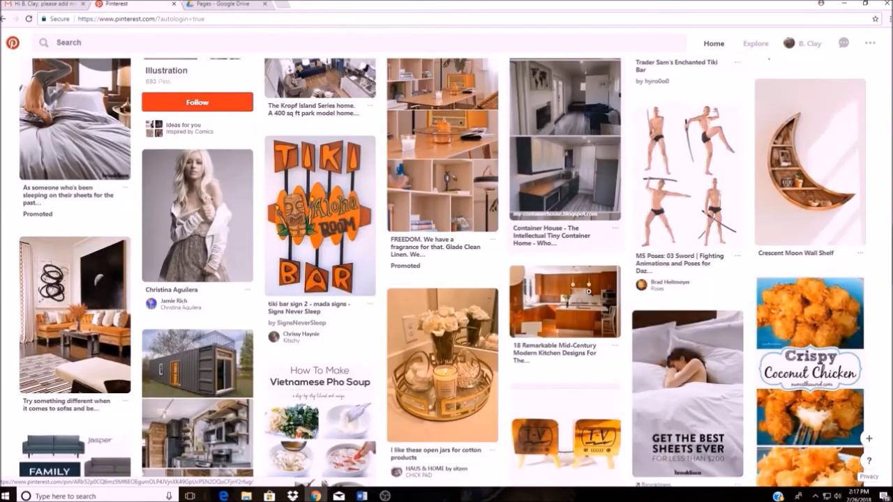
Return to the top of the feed and bring up the recent and trending search suggestions
{"action": "scroll", "coordinate": [588, 292], "scroll_direction": "up", "scroll_amount": 5}
{"action": "scroll", "coordinate": [589, 292], "scroll_direction": "down", "scroll_amount": 1}
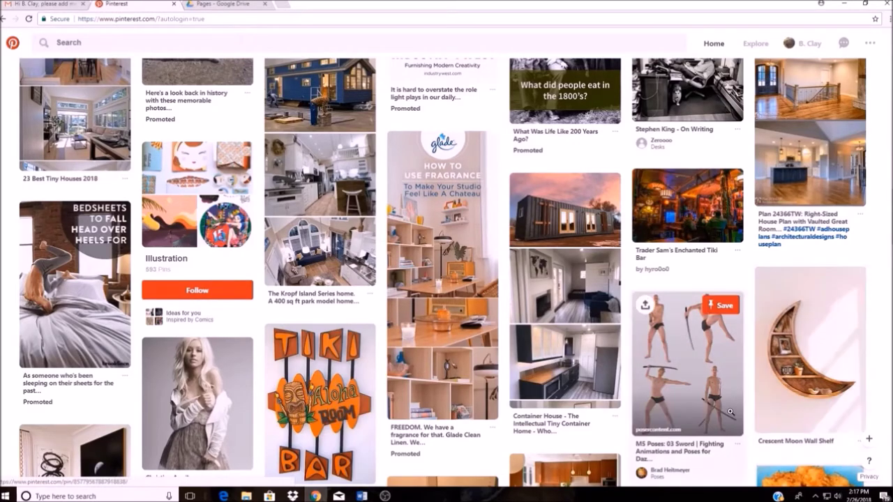
{"action": "scroll", "coordinate": [665, 344], "scroll_direction": "up", "scroll_amount": 10}
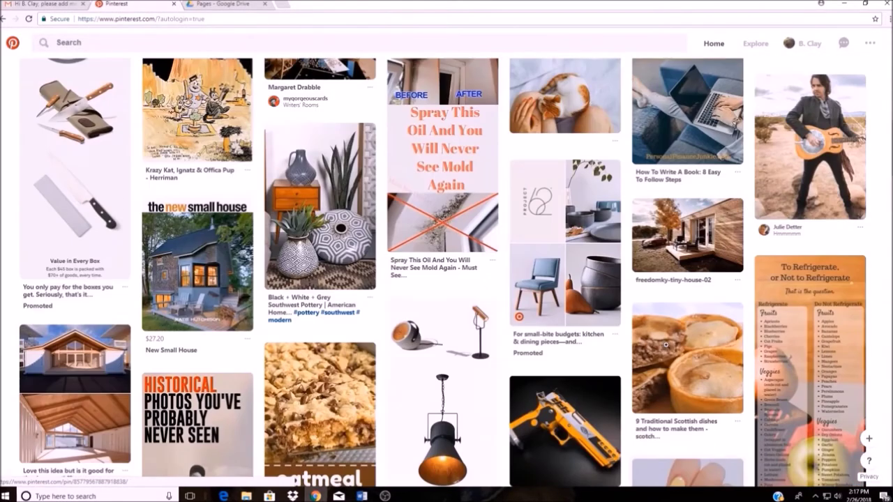
{"action": "scroll", "coordinate": [665, 344], "scroll_direction": "up", "scroll_amount": 10}
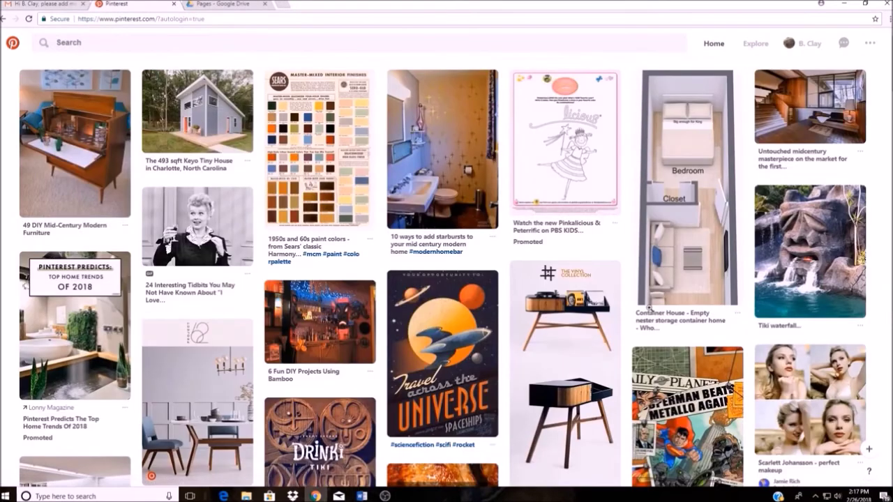
{"action": "left_click", "coordinate": [239, 39]}
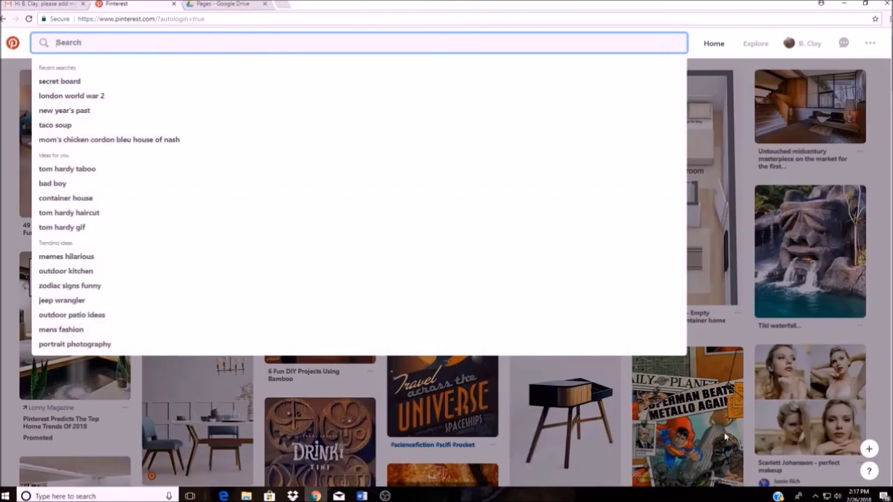
Rerun the recent search for 'london world war 2'
{"action": "scroll", "coordinate": [725, 432], "scroll_direction": "down", "scroll_amount": 3}
{"action": "left_click", "coordinate": [320, 108]}
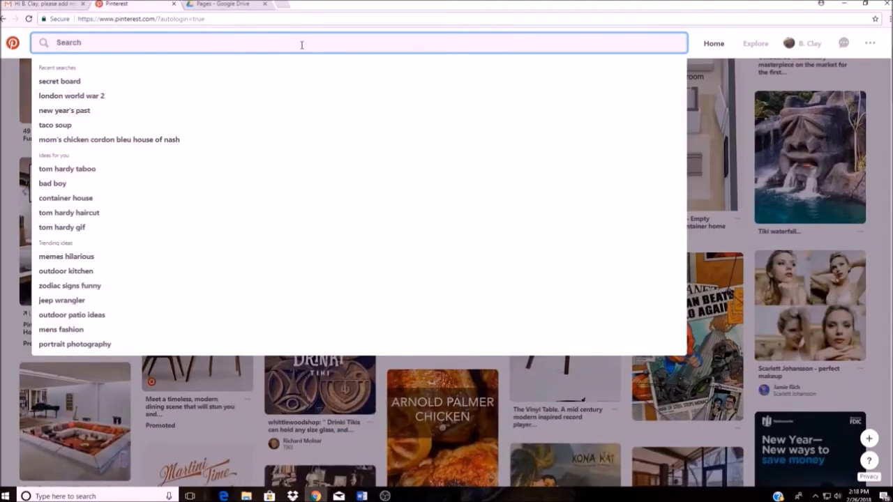
{"action": "left_click", "coordinate": [90, 96]}
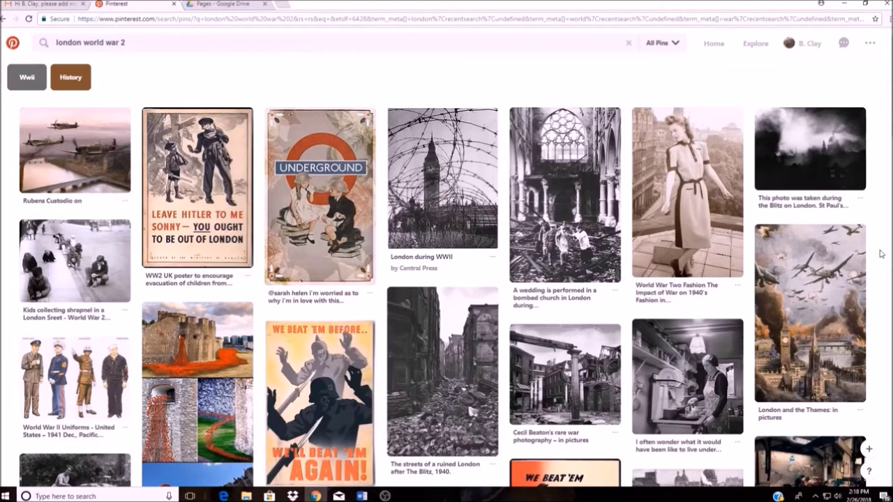
Browse the 'london world war 2' pin results, then go to your own profile page
{"action": "scroll", "coordinate": [872, 262], "scroll_direction": "down", "scroll_amount": 1}
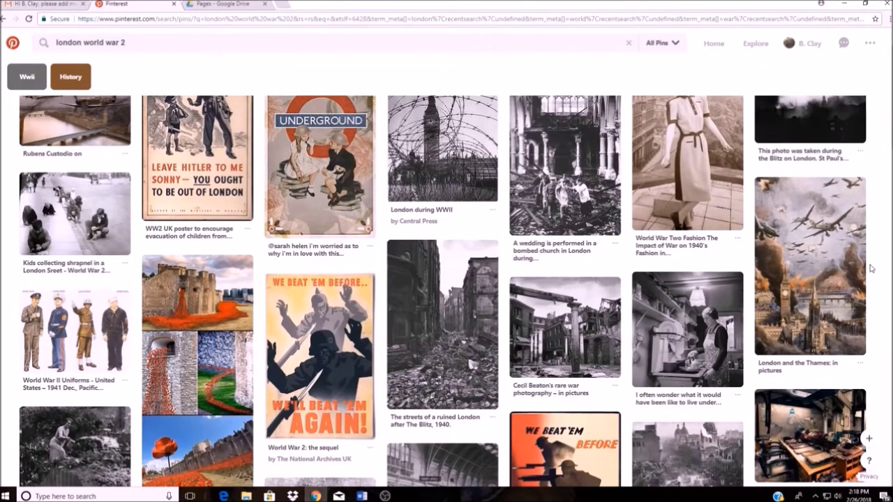
{"action": "scroll", "coordinate": [870, 268], "scroll_direction": "down", "scroll_amount": 3}
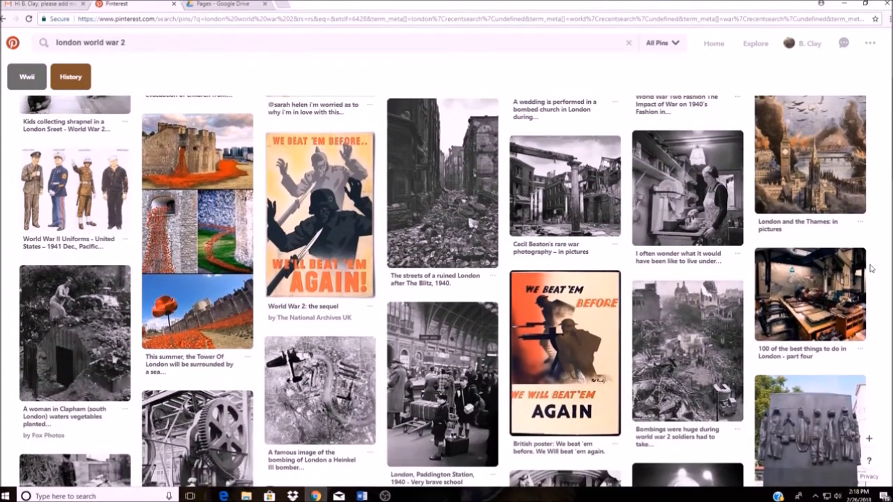
{"action": "scroll", "coordinate": [871, 269], "scroll_direction": "down", "scroll_amount": 3}
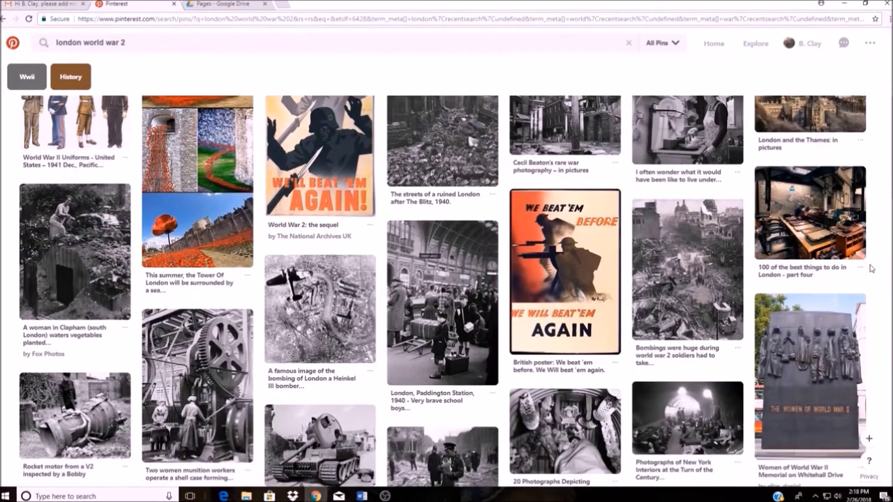
{"action": "scroll", "coordinate": [780, 277], "scroll_direction": "down", "scroll_amount": 2}
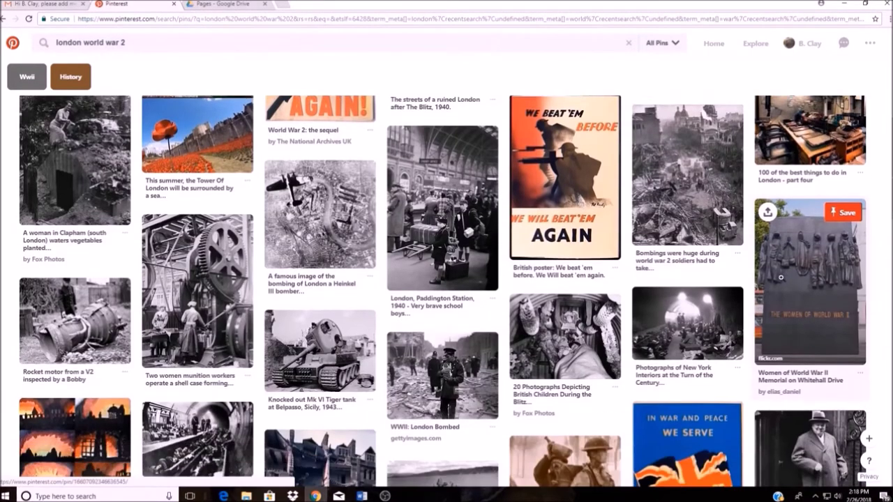
{"action": "scroll", "coordinate": [781, 277], "scroll_direction": "down", "scroll_amount": 1}
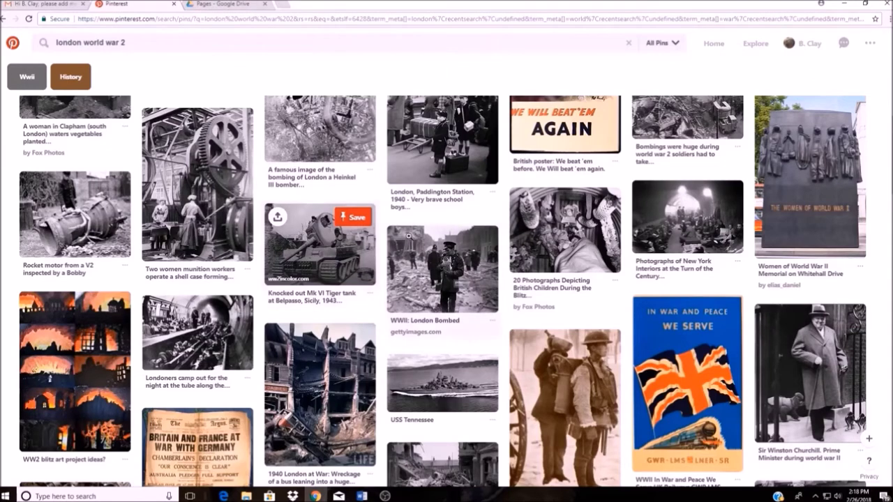
{"action": "scroll", "coordinate": [511, 380], "scroll_direction": "down", "scroll_amount": 3}
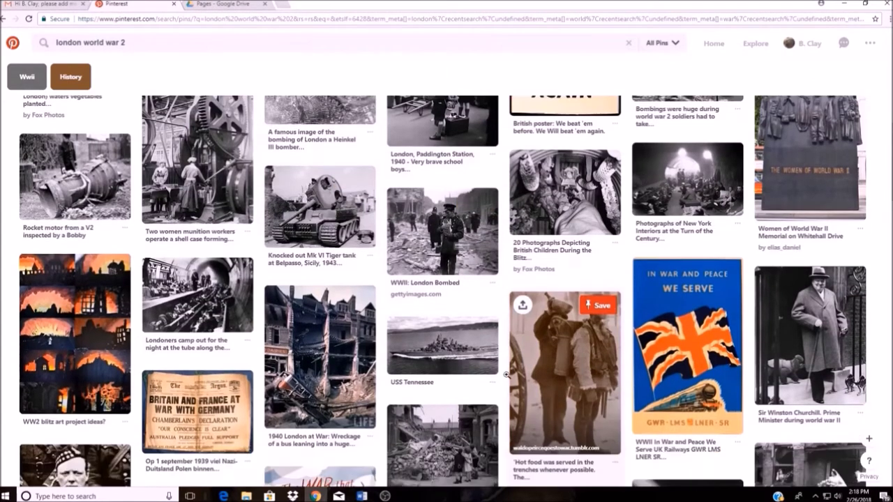
{"action": "scroll", "coordinate": [506, 376], "scroll_direction": "up", "scroll_amount": 5}
{"action": "scroll", "coordinate": [506, 376], "scroll_direction": "up", "scroll_amount": 5}
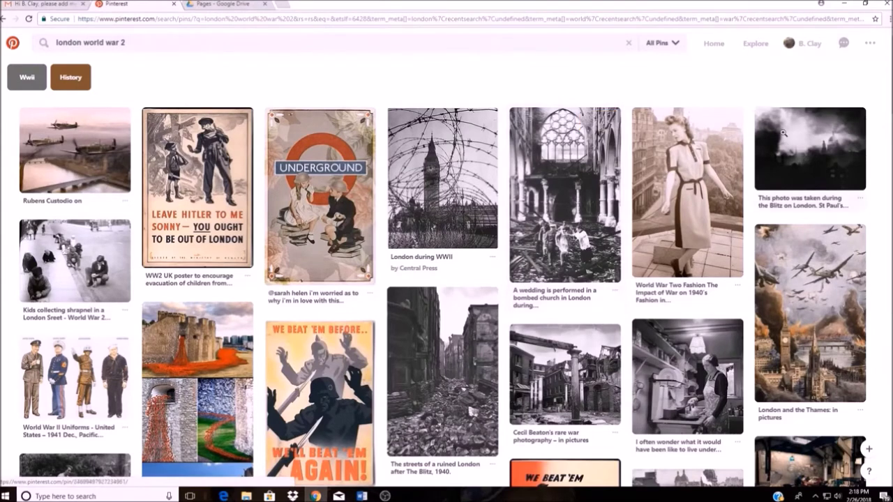
{"action": "left_click", "coordinate": [799, 47]}
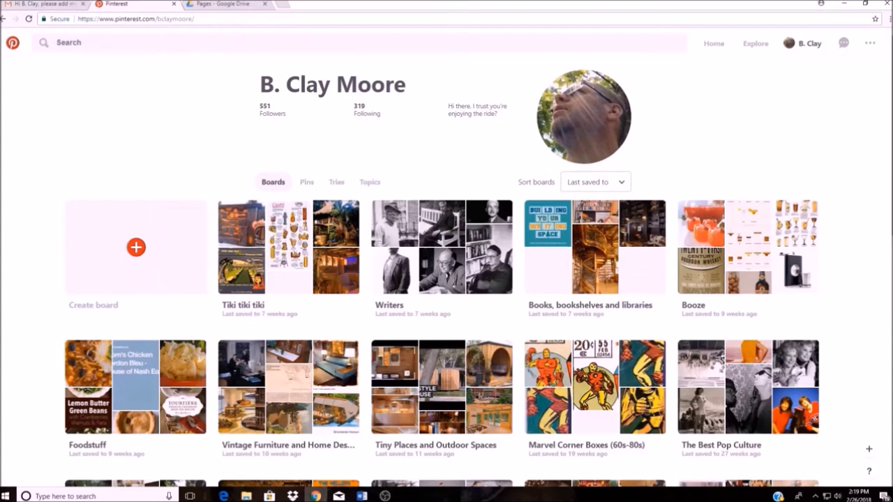
Scroll the profile's boards down to Secret Boards, showing =DMC- PEOPLE=, HEAL and DETECTIVES
{"action": "scroll", "coordinate": [446, 279], "scroll_direction": "down", "scroll_amount": 1}
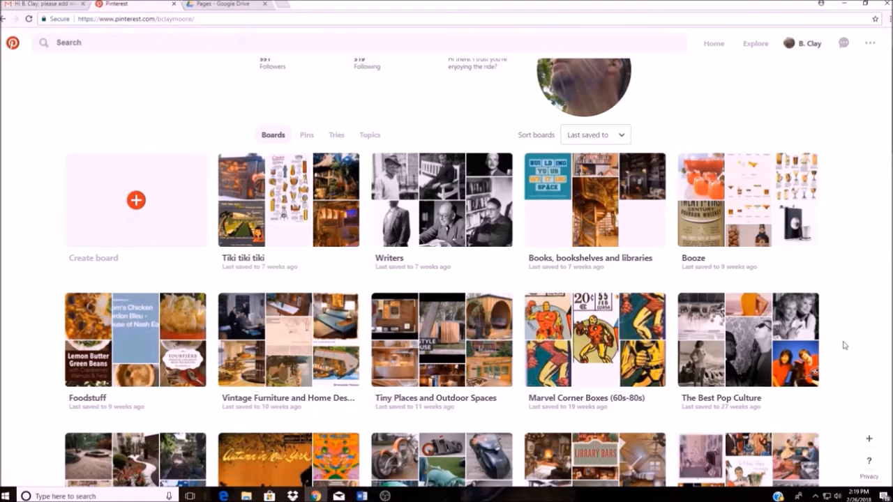
{"action": "scroll", "coordinate": [841, 345], "scroll_direction": "down", "scroll_amount": 1}
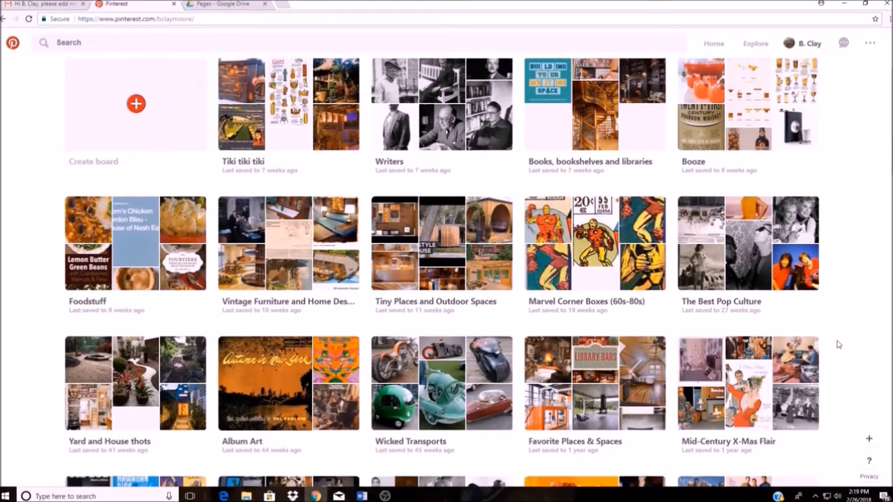
{"action": "scroll", "coordinate": [837, 344], "scroll_direction": "down", "scroll_amount": 2}
{"action": "scroll", "coordinate": [803, 318], "scroll_direction": "down", "scroll_amount": 4}
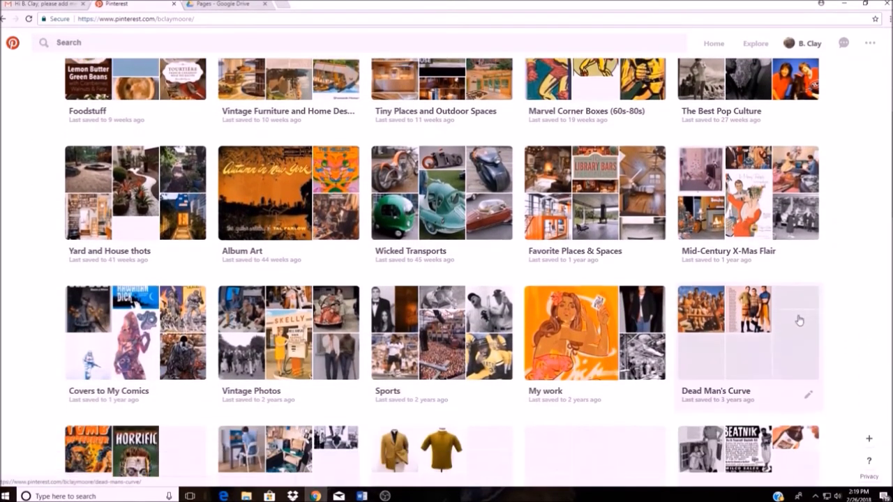
{"action": "scroll", "coordinate": [808, 310], "scroll_direction": "down", "scroll_amount": 3}
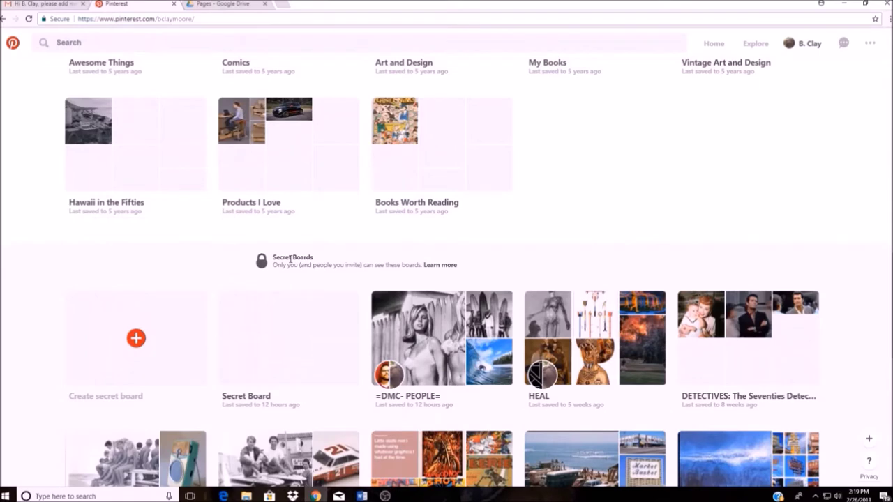
{"action": "scroll", "coordinate": [291, 259], "scroll_direction": "down", "scroll_amount": 1}
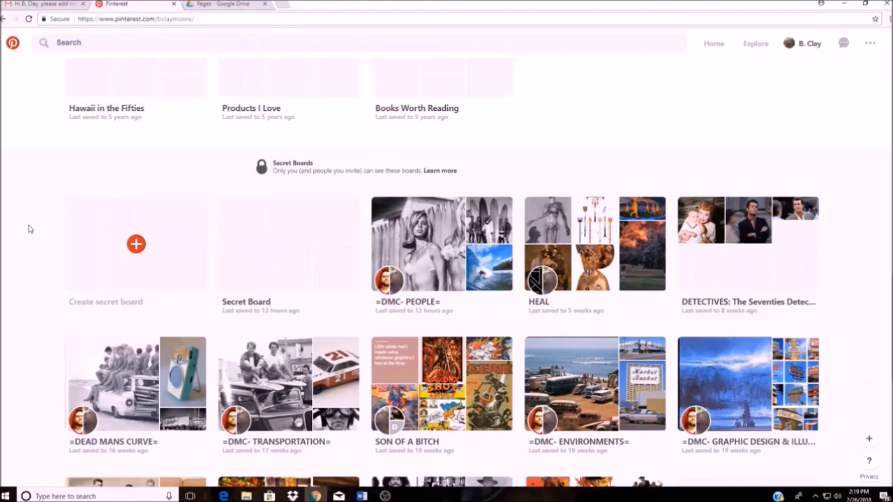
{"action": "scroll", "coordinate": [209, 305], "scroll_direction": "down", "scroll_amount": 2}
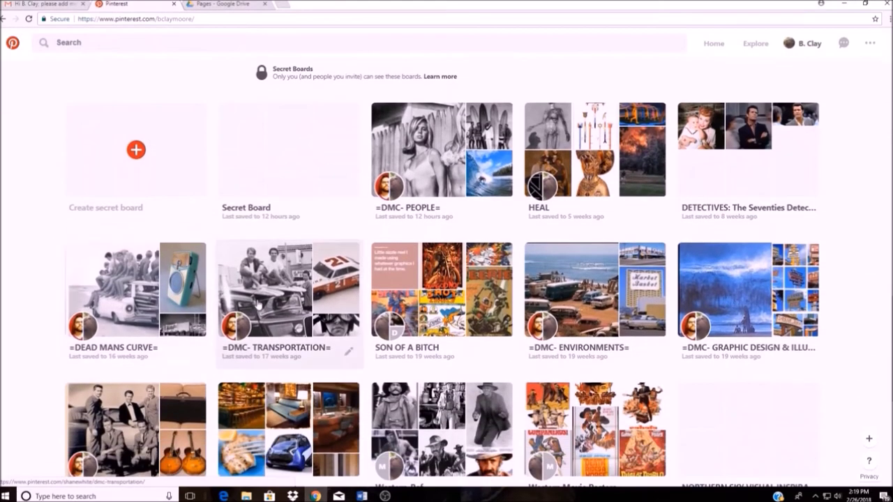
{"action": "scroll", "coordinate": [258, 305], "scroll_direction": "up", "scroll_amount": 2}
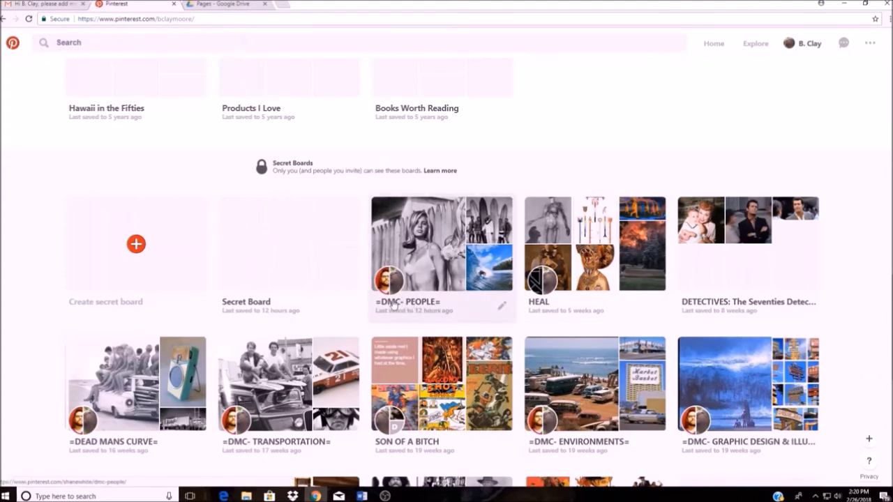
{"action": "scroll", "coordinate": [395, 306], "scroll_direction": "down", "scroll_amount": 1}
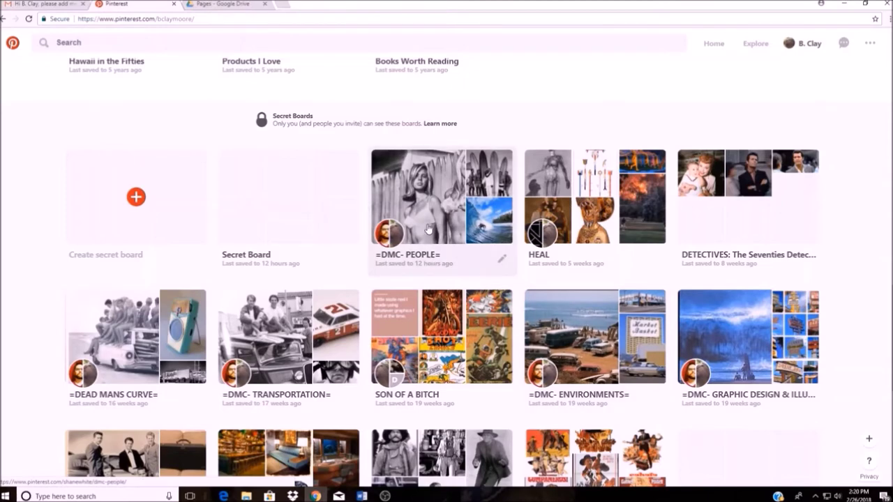
Open the =DMC- PEOPLE= board and start browsing its character reference pins
{"action": "left_click", "coordinate": [427, 229]}
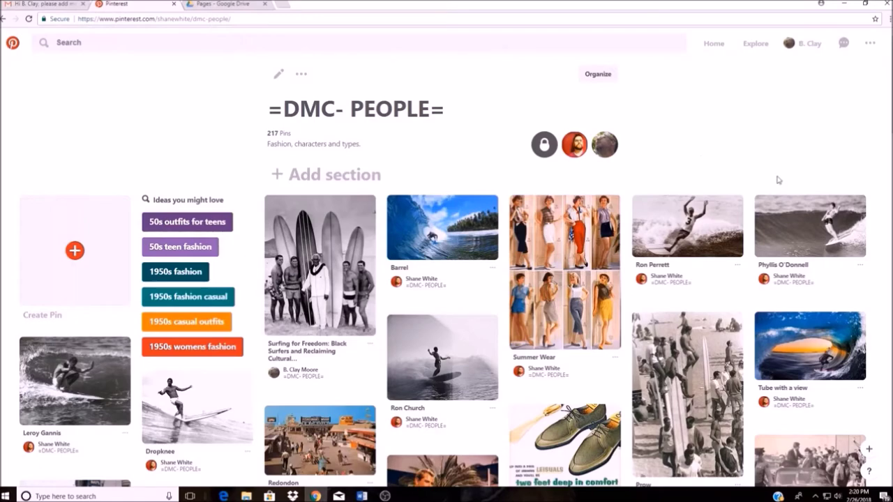
{"action": "scroll", "coordinate": [777, 180], "scroll_direction": "down", "scroll_amount": 2}
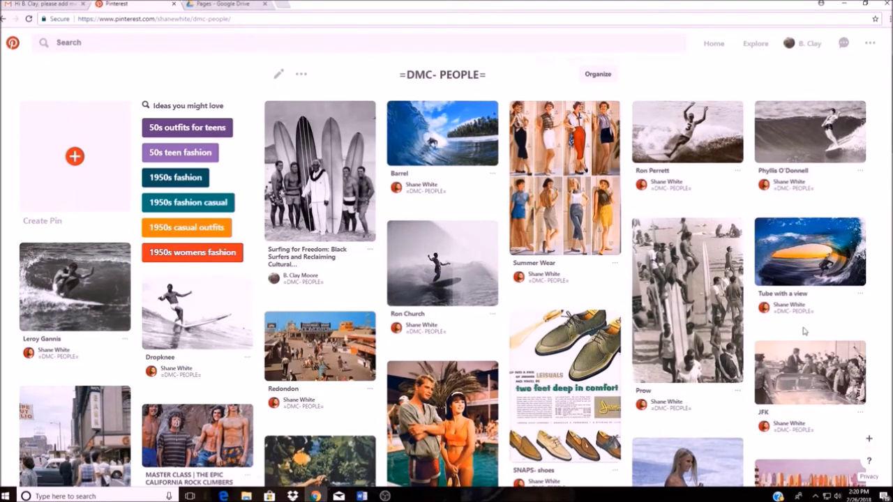
{"action": "scroll", "coordinate": [805, 331], "scroll_direction": "down", "scroll_amount": 2}
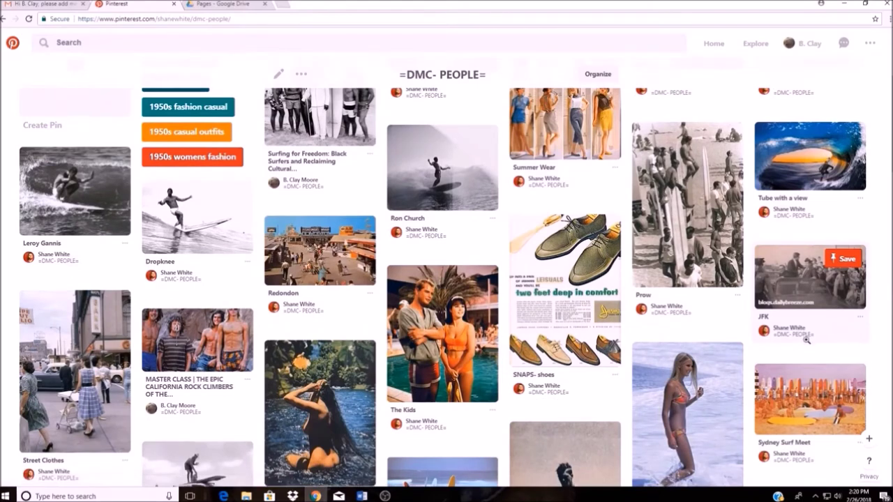
{"action": "scroll", "coordinate": [795, 338], "scroll_direction": "down", "scroll_amount": 2}
{"action": "scroll", "coordinate": [783, 343], "scroll_direction": "up", "scroll_amount": 5}
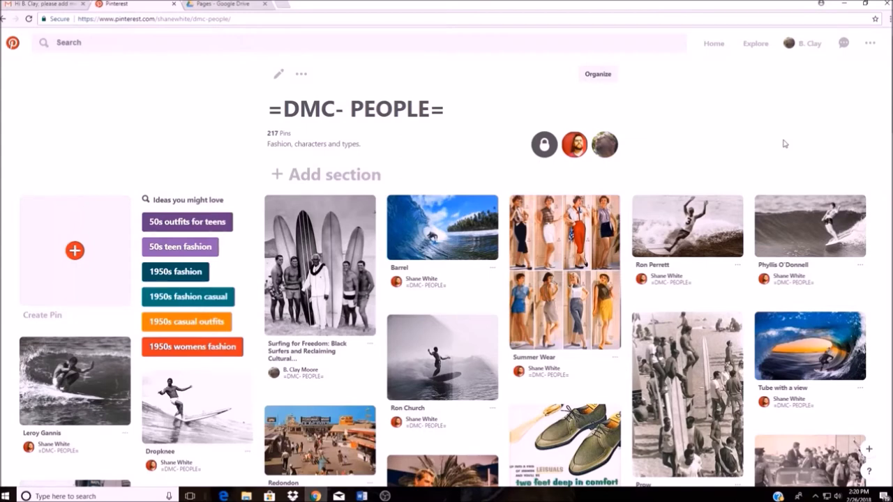
Scroll further down the board to the Slick Rhodes and Now with Rider pins
{"action": "scroll", "coordinate": [785, 144], "scroll_direction": "down", "scroll_amount": 1}
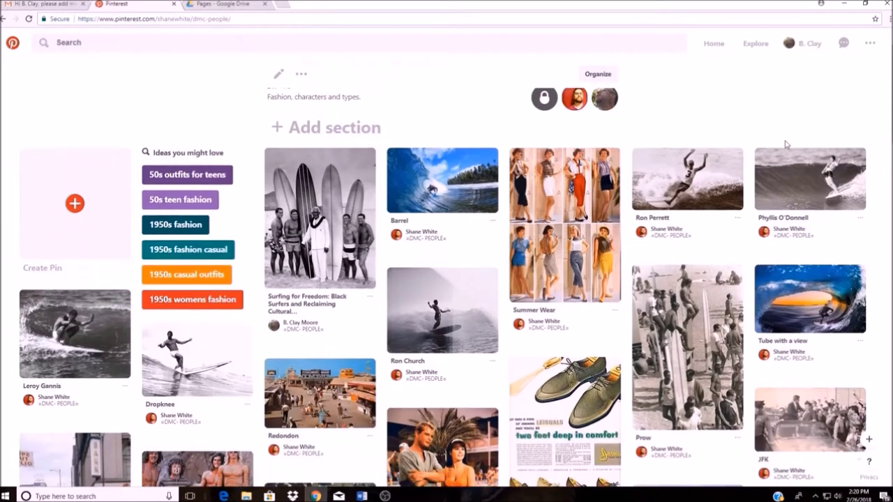
{"action": "scroll", "coordinate": [737, 186], "scroll_direction": "down", "scroll_amount": 3}
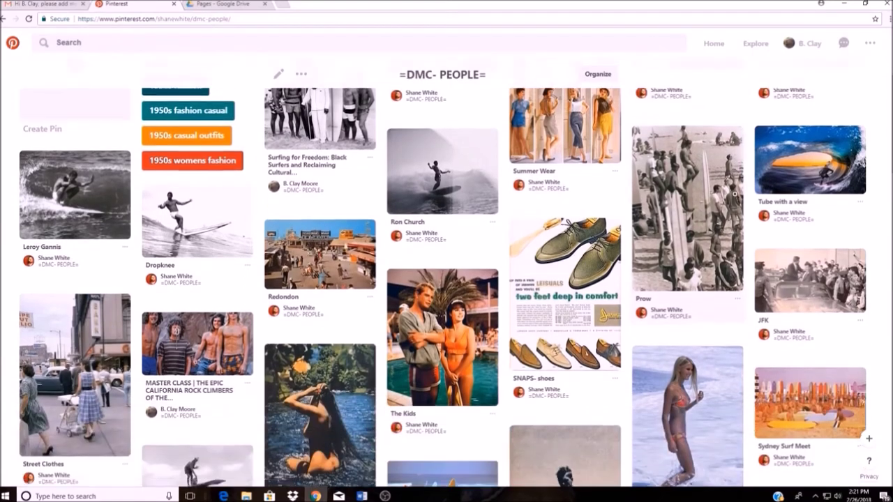
{"action": "scroll", "coordinate": [735, 194], "scroll_direction": "down", "scroll_amount": 3}
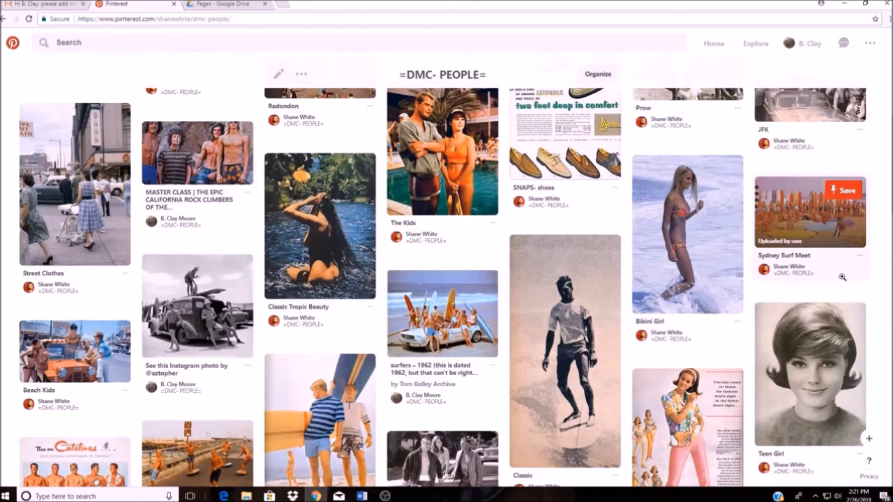
{"action": "scroll", "coordinate": [842, 277], "scroll_direction": "down", "scroll_amount": 5}
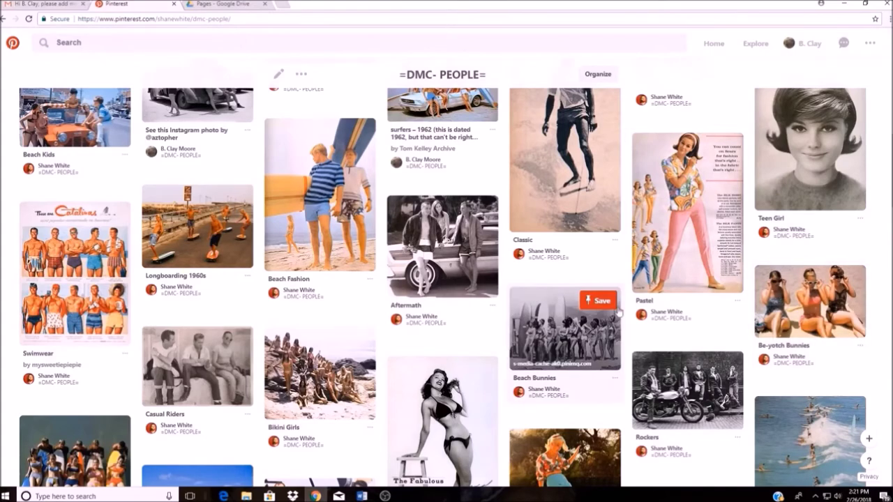
{"action": "scroll", "coordinate": [626, 320], "scroll_direction": "down", "scroll_amount": 3}
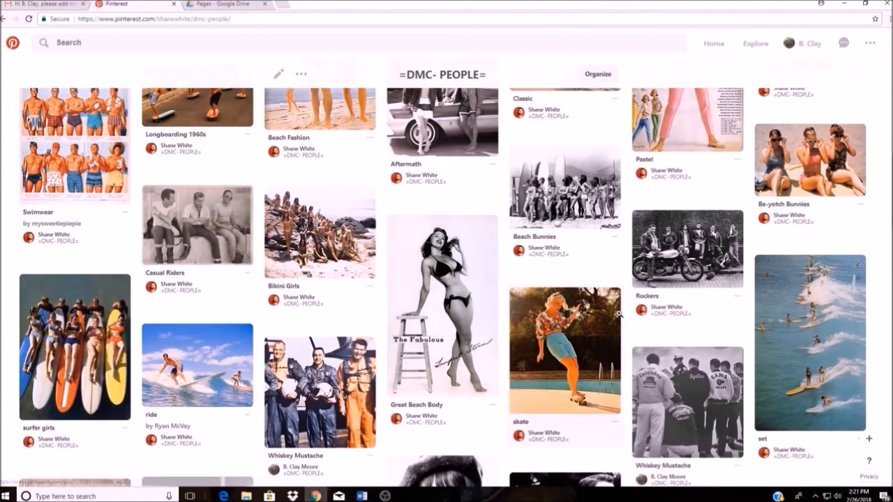
{"action": "scroll", "coordinate": [619, 314], "scroll_direction": "down", "scroll_amount": 4}
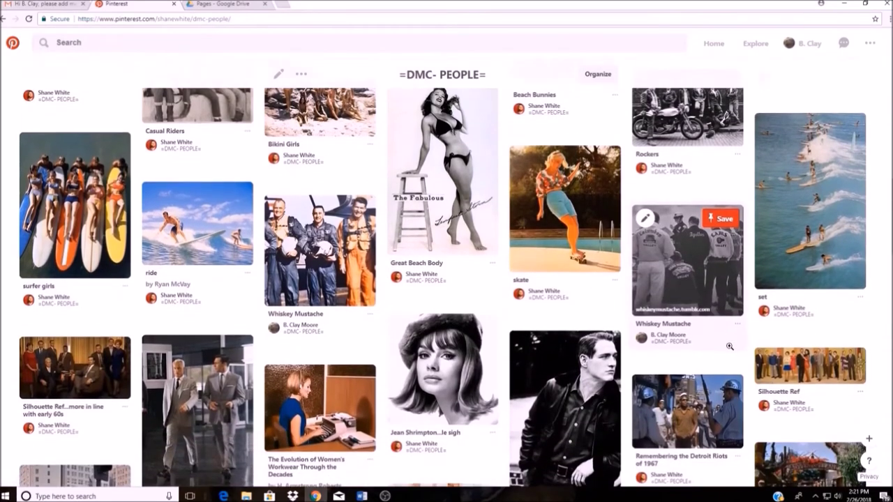
{"action": "scroll", "coordinate": [729, 346], "scroll_direction": "down", "scroll_amount": 1}
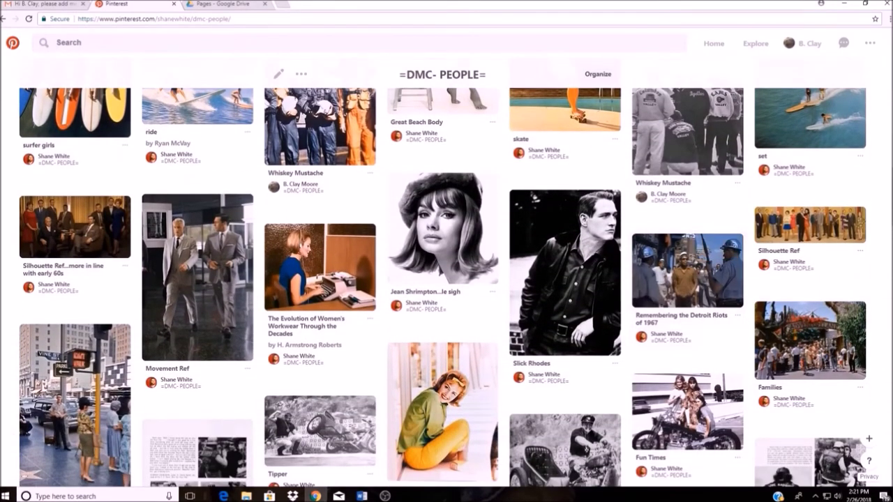
{"action": "scroll", "coordinate": [729, 311], "scroll_direction": "down", "scroll_amount": 1}
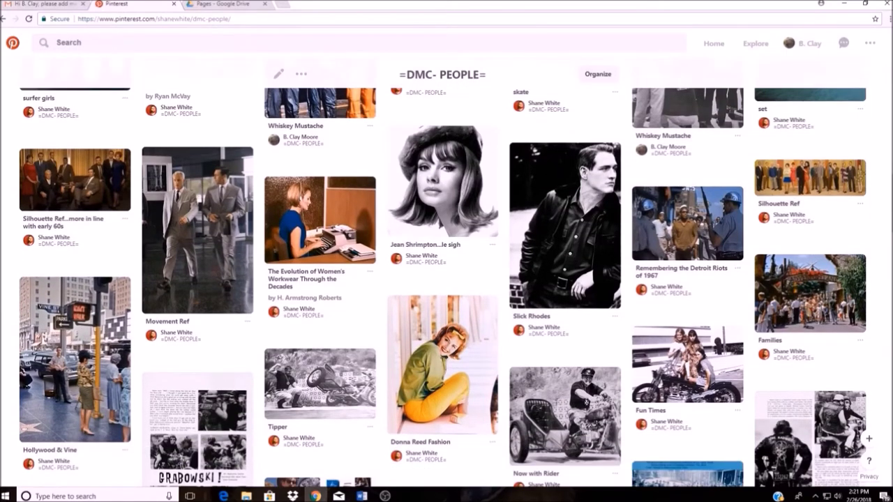
{"action": "scroll", "coordinate": [698, 314], "scroll_direction": "down", "scroll_amount": 1}
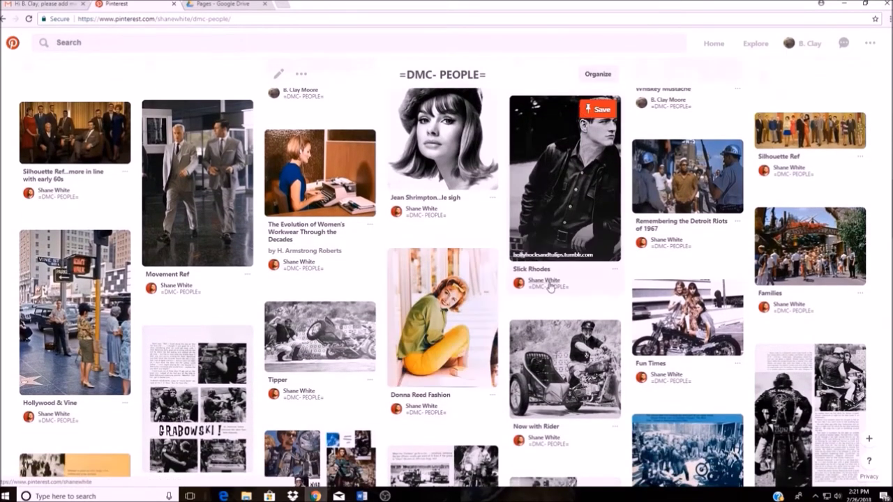
View the Slick Rhodes pin, then scroll past the surf pins to open Officer Fink & Scott Ivory
{"action": "left_click", "coordinate": [555, 192]}
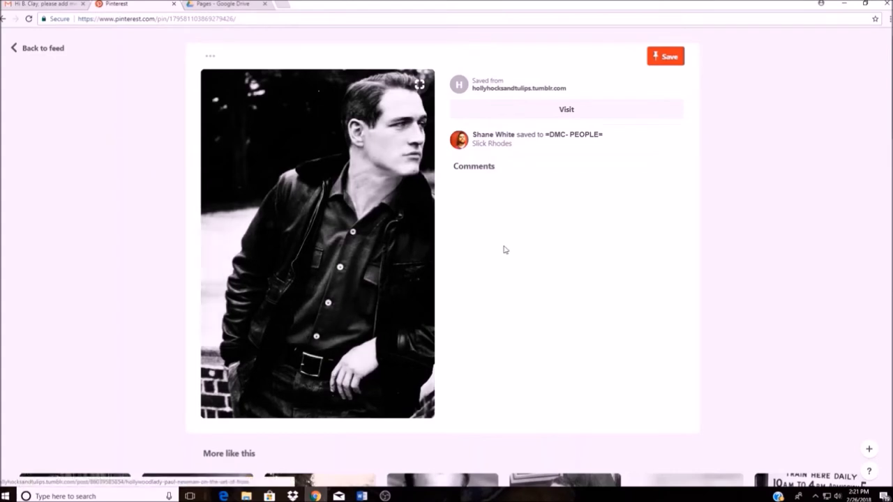
{"action": "left_click", "coordinate": [32, 49]}
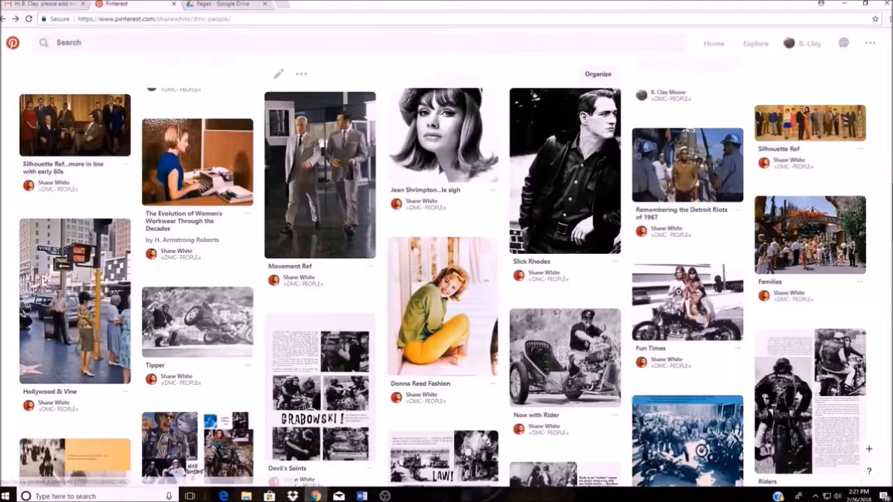
{"action": "scroll", "coordinate": [680, 296], "scroll_direction": "down", "scroll_amount": 1}
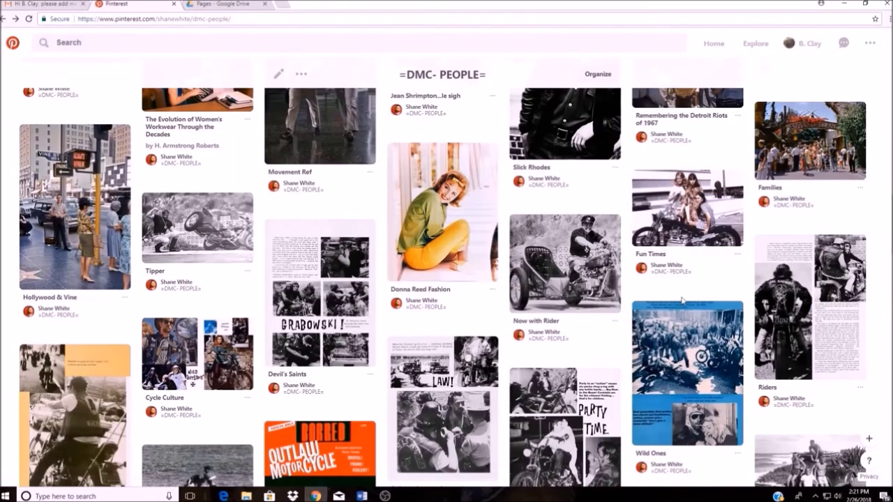
{"action": "scroll", "coordinate": [681, 300], "scroll_direction": "down", "scroll_amount": 4}
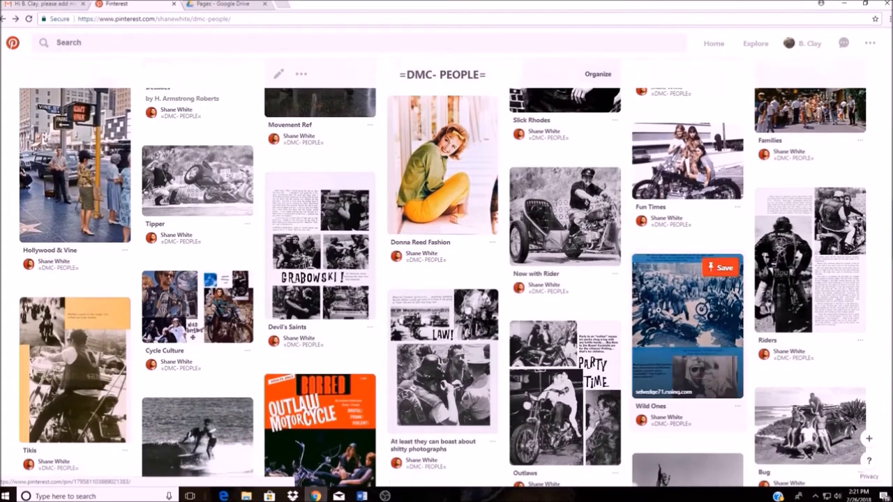
{"action": "scroll", "coordinate": [654, 315], "scroll_direction": "down", "scroll_amount": 4}
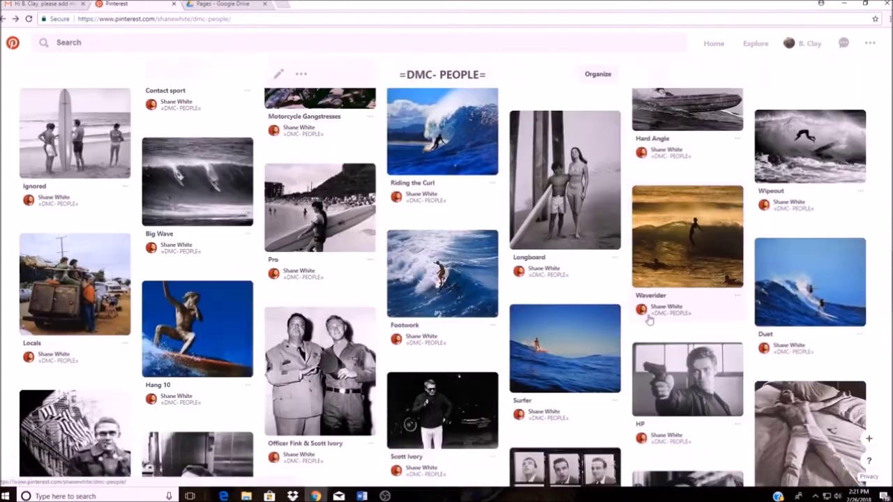
{"action": "scroll", "coordinate": [570, 279], "scroll_direction": "down", "scroll_amount": 1}
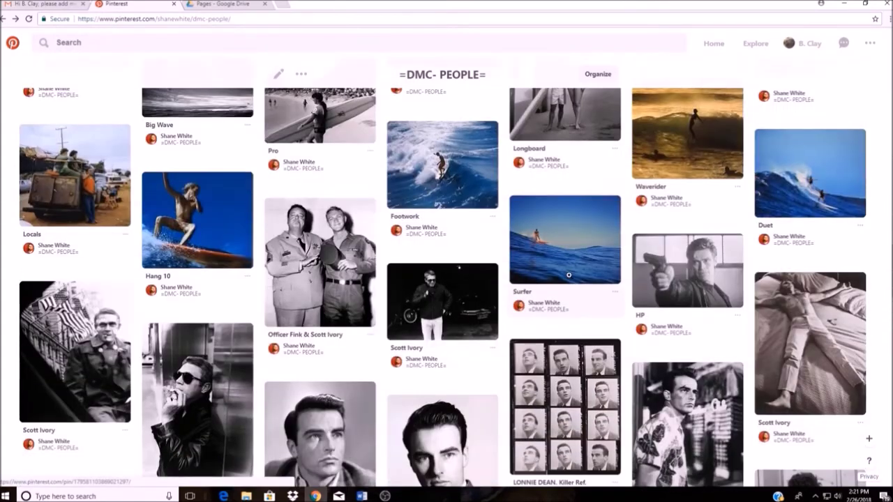
{"action": "left_click", "coordinate": [321, 259]}
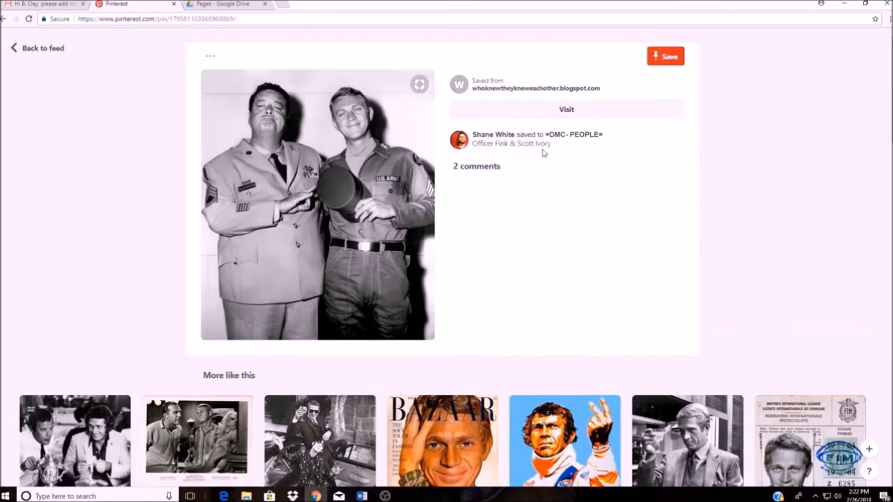
Go back to the =DMC- PEOPLE= board and scroll through the MODS and Autumn Blaze pins
{"action": "left_click", "coordinate": [31, 50]}
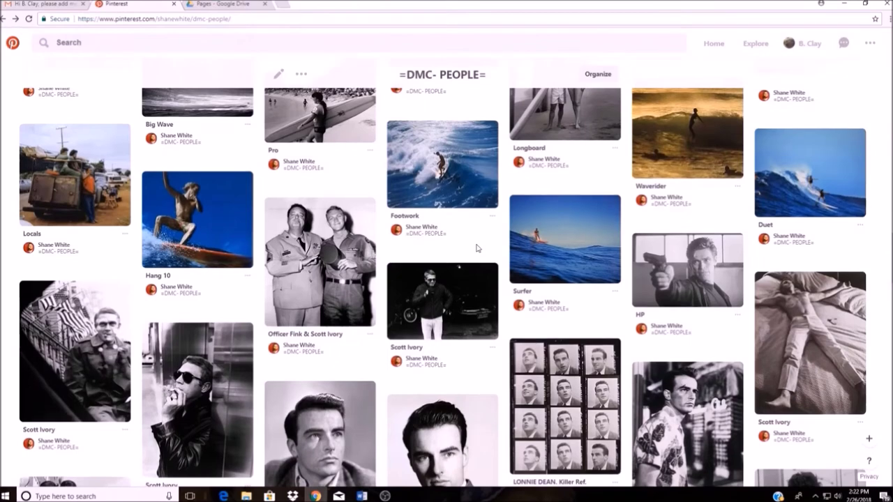
{"action": "scroll", "coordinate": [470, 259], "scroll_direction": "down", "scroll_amount": 3}
{"action": "scroll", "coordinate": [471, 271], "scroll_direction": "down", "scroll_amount": 3}
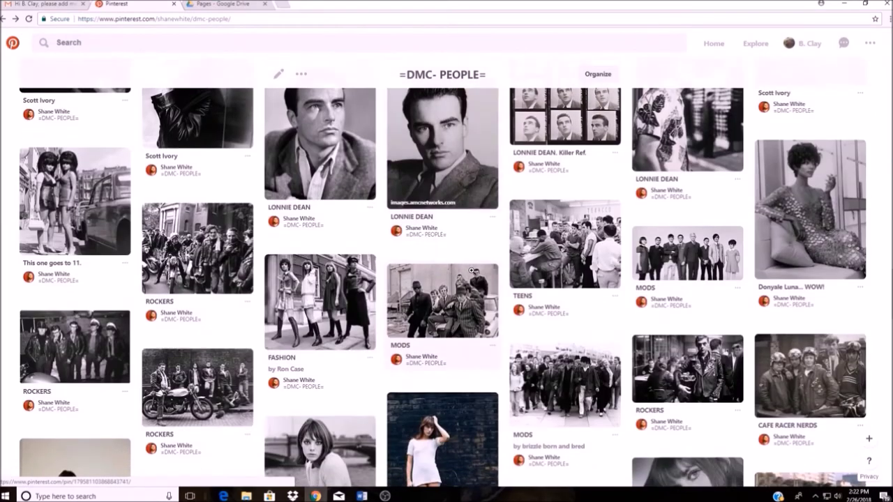
{"action": "scroll", "coordinate": [472, 271], "scroll_direction": "down", "scroll_amount": 2}
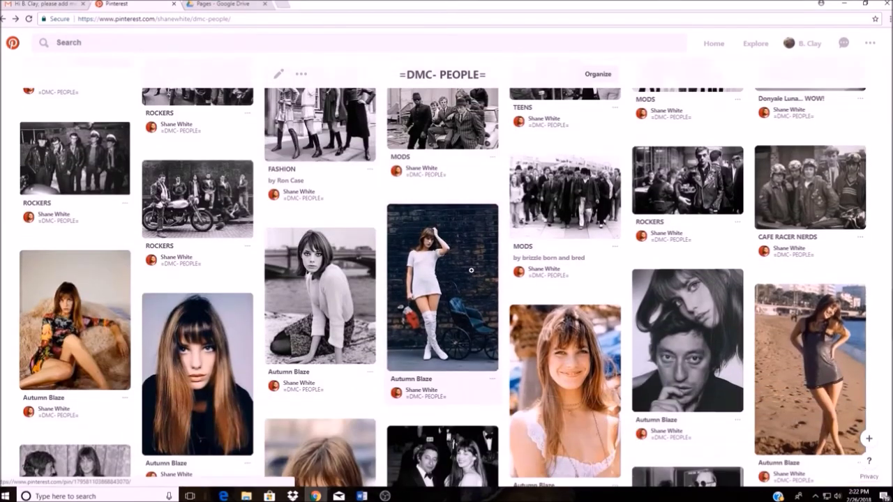
{"action": "scroll", "coordinate": [471, 271], "scroll_direction": "down", "scroll_amount": 3}
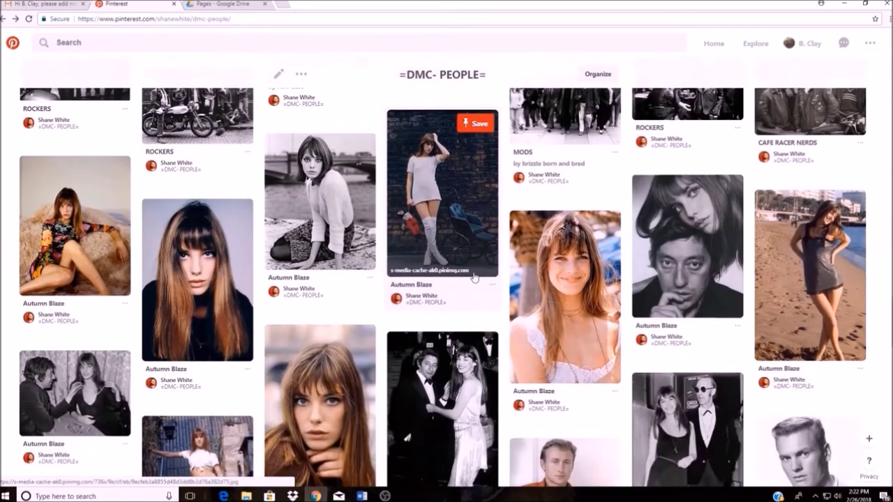
Scroll back to the board's top and return to your profile's list of boards
{"action": "scroll", "coordinate": [474, 268], "scroll_direction": "up", "scroll_amount": 7}
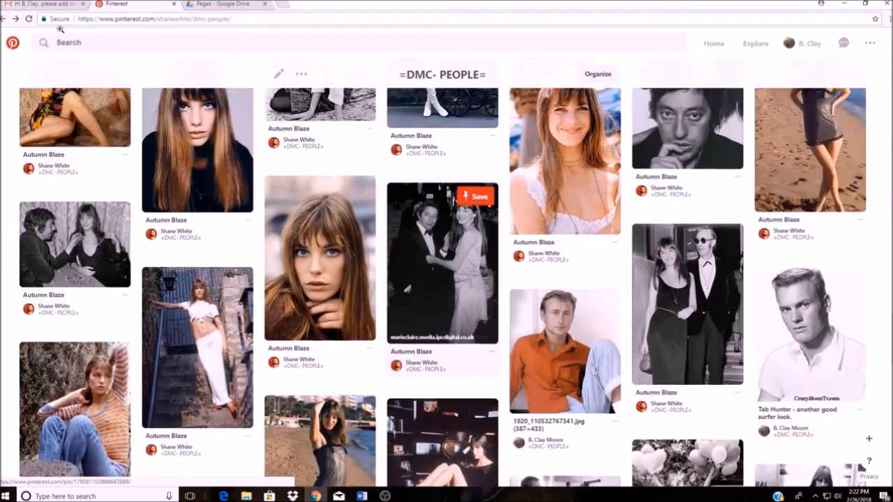
{"action": "scroll", "coordinate": [35, 101], "scroll_direction": "up", "scroll_amount": 5}
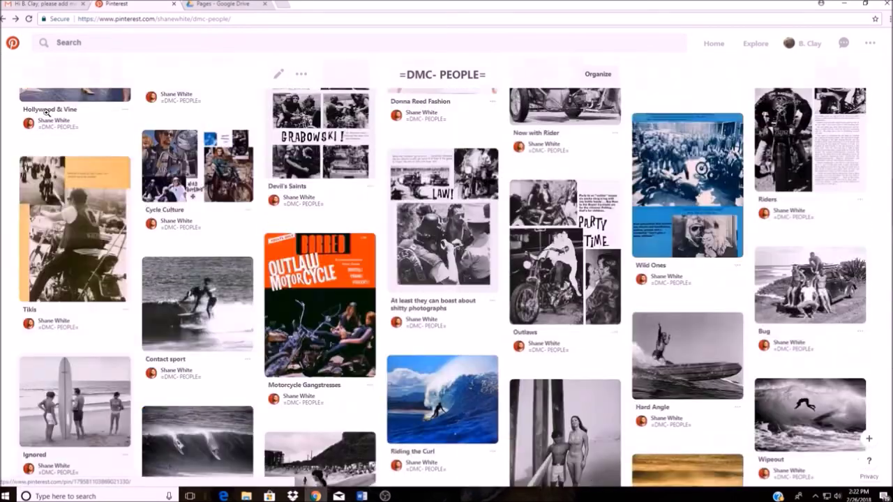
{"action": "scroll", "coordinate": [46, 112], "scroll_direction": "up", "scroll_amount": 15}
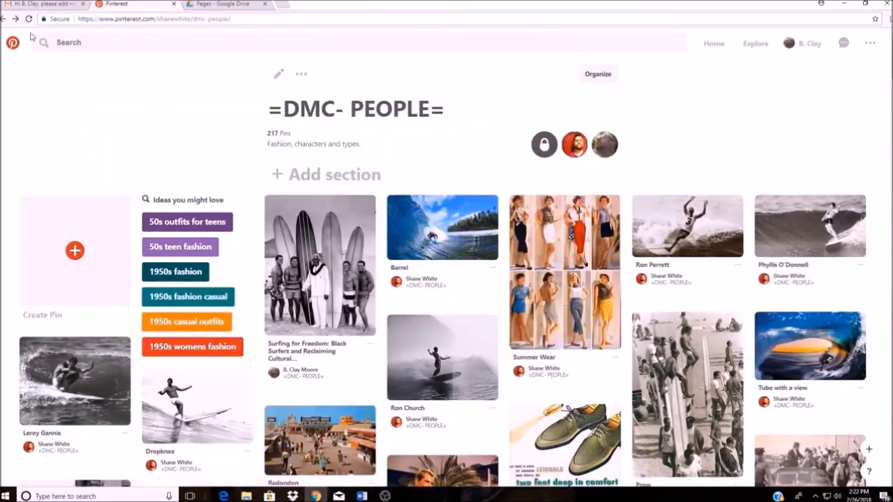
{"action": "left_click", "coordinate": [6, 19]}
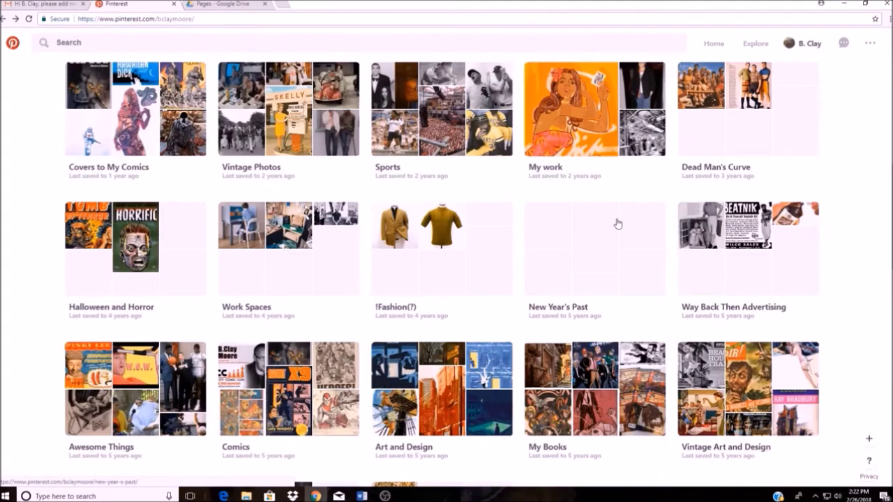
Scroll down to the Secret Boards and open the =DMC- TRANSPORTATION= board
{"action": "scroll", "coordinate": [617, 223], "scroll_direction": "down", "scroll_amount": 7}
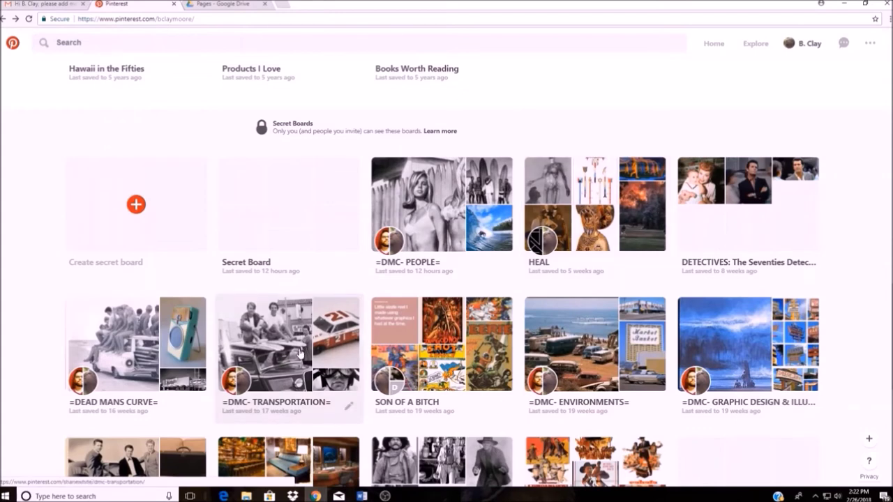
{"action": "left_click", "coordinate": [300, 353]}
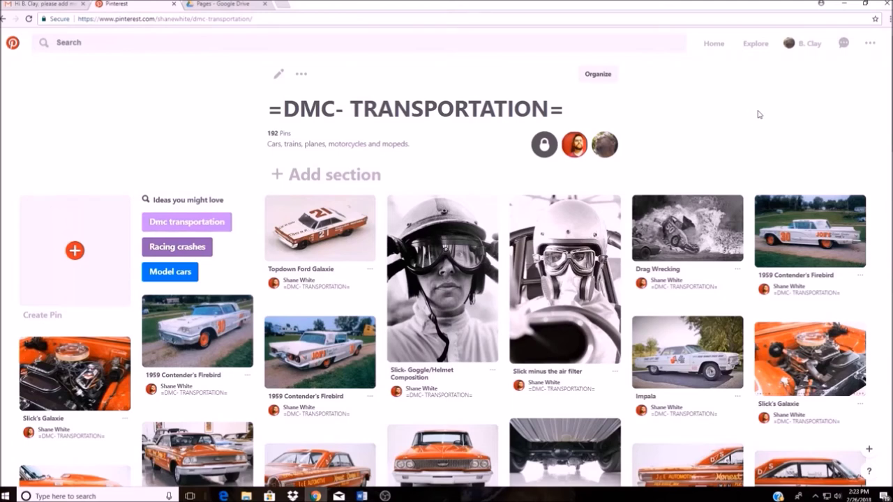
Browse the =DMC- TRANSPORTATION= board's car, train, plane and motorcycle pins
{"action": "scroll", "coordinate": [759, 113], "scroll_direction": "down", "scroll_amount": 2}
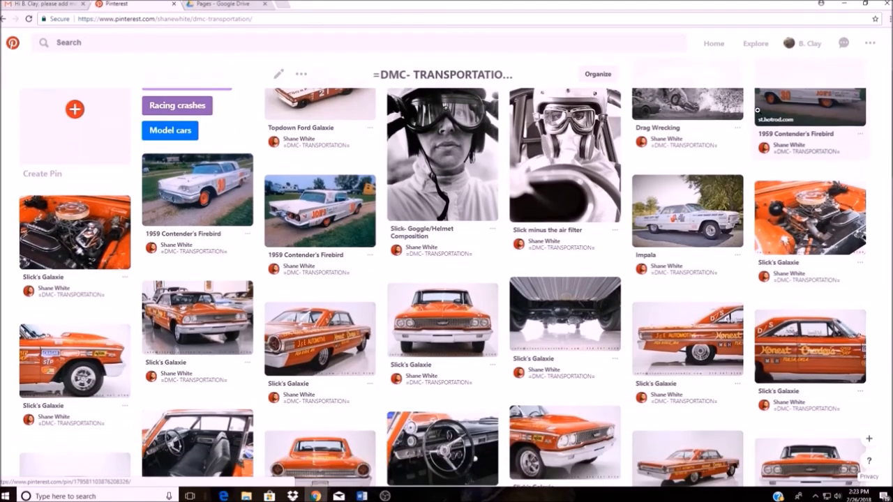
{"action": "scroll", "coordinate": [740, 167], "scroll_direction": "down", "scroll_amount": 2}
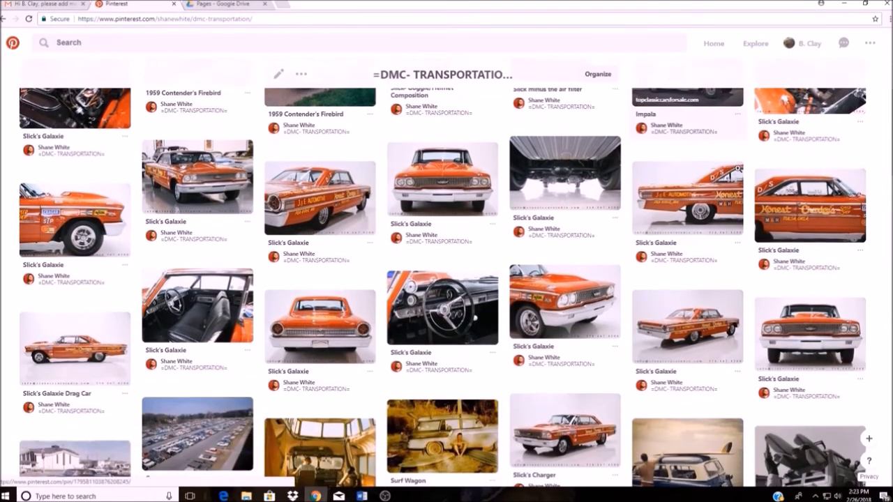
{"action": "scroll", "coordinate": [733, 209], "scroll_direction": "down", "scroll_amount": 1}
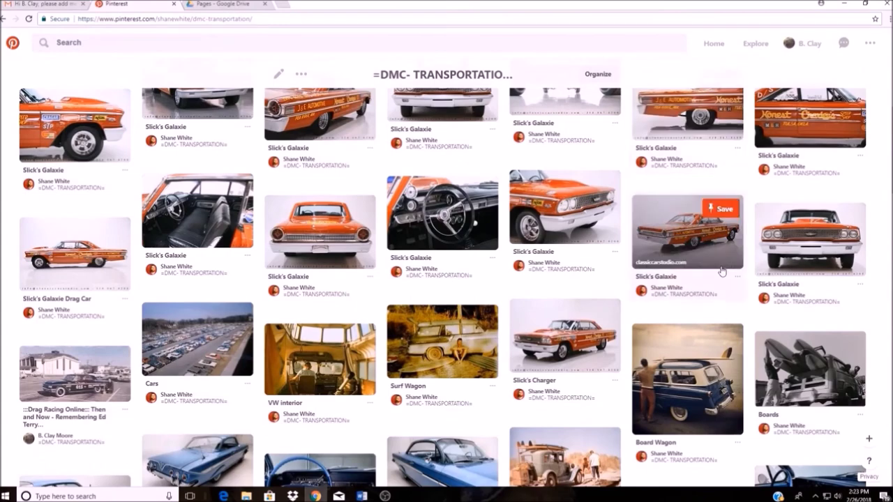
{"action": "scroll", "coordinate": [722, 271], "scroll_direction": "down", "scroll_amount": 2}
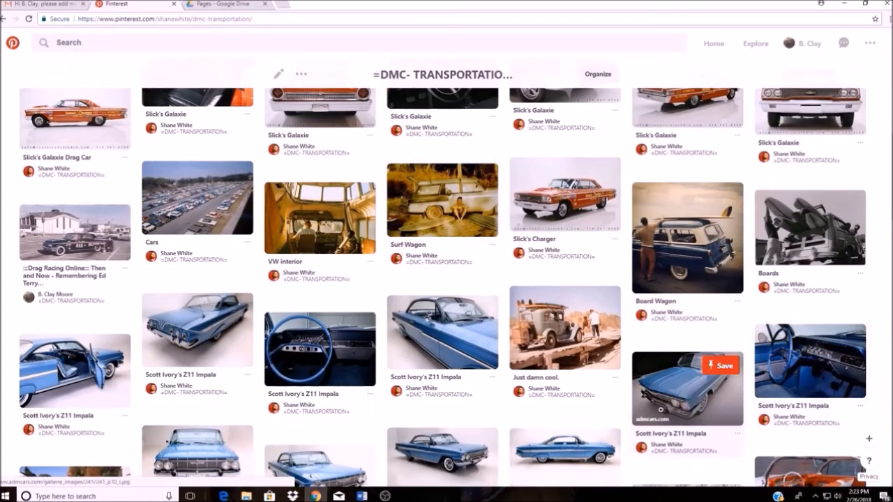
{"action": "scroll", "coordinate": [312, 362], "scroll_direction": "down", "scroll_amount": 2}
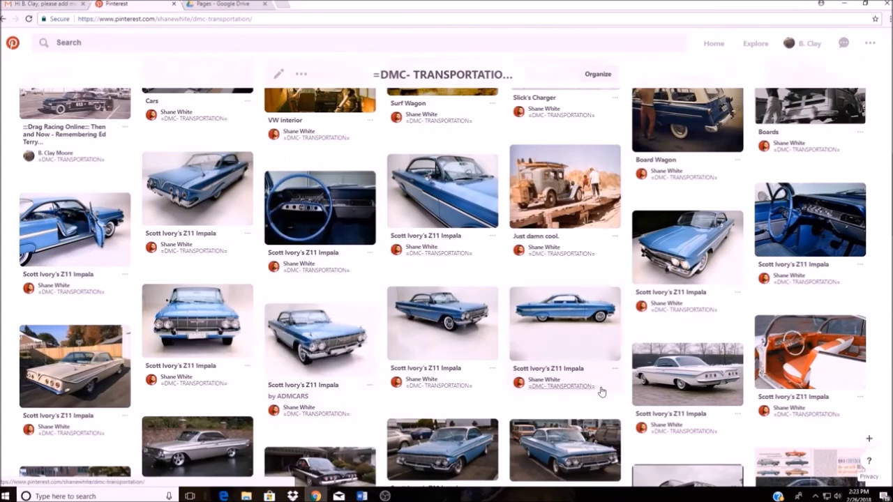
{"action": "scroll", "coordinate": [601, 388], "scroll_direction": "down", "scroll_amount": 1}
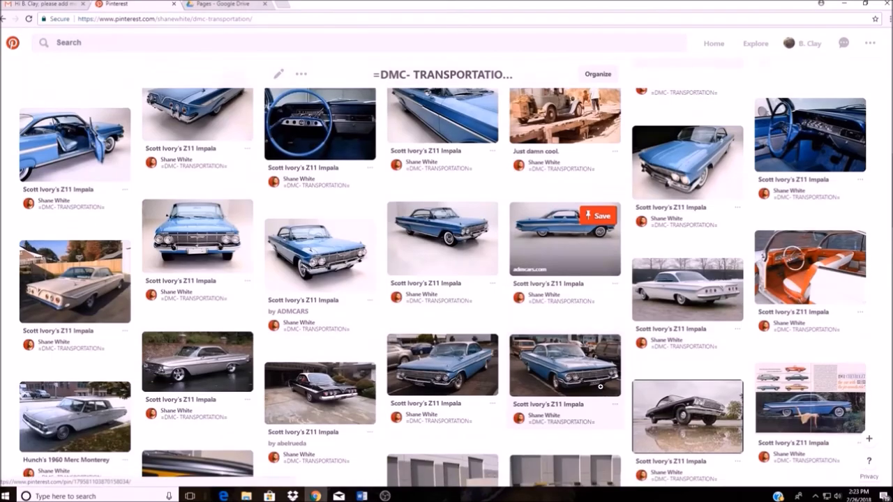
{"action": "scroll", "coordinate": [600, 388], "scroll_direction": "up", "scroll_amount": 10}
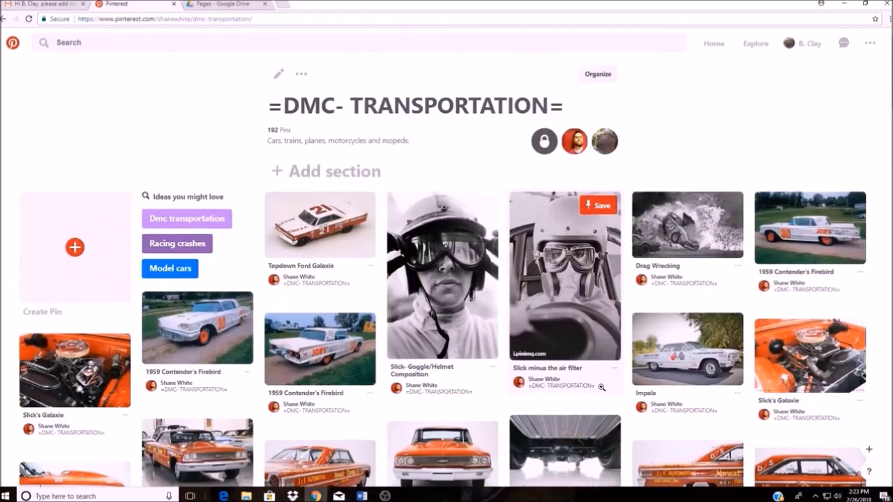
{"action": "scroll", "coordinate": [601, 388], "scroll_direction": "down", "scroll_amount": 1}
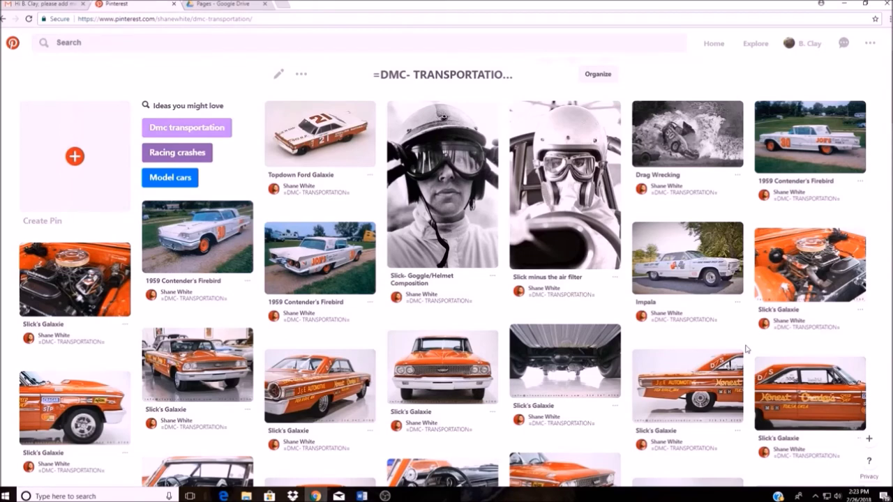
{"action": "scroll", "coordinate": [745, 337], "scroll_direction": "down", "scroll_amount": 1}
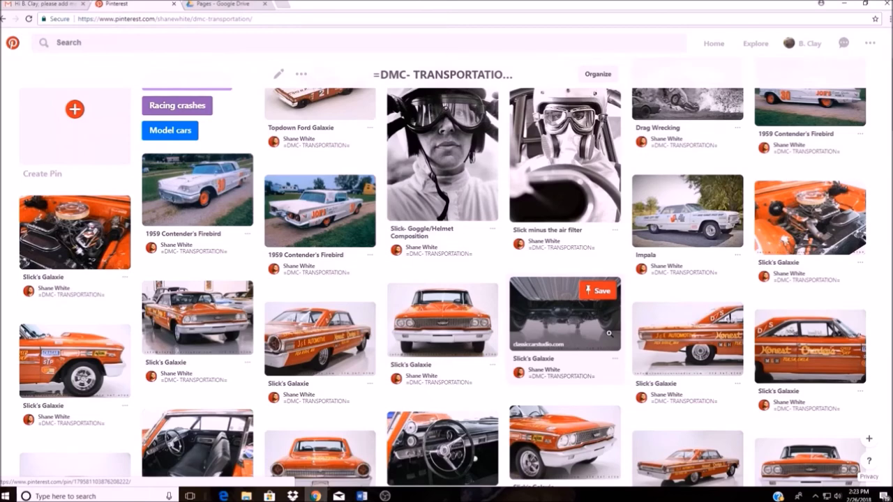
Find the Slick's Galaxie pin of the orange J&E Automotive race car and open it
{"action": "scroll", "coordinate": [608, 334], "scroll_direction": "up", "scroll_amount": 2}
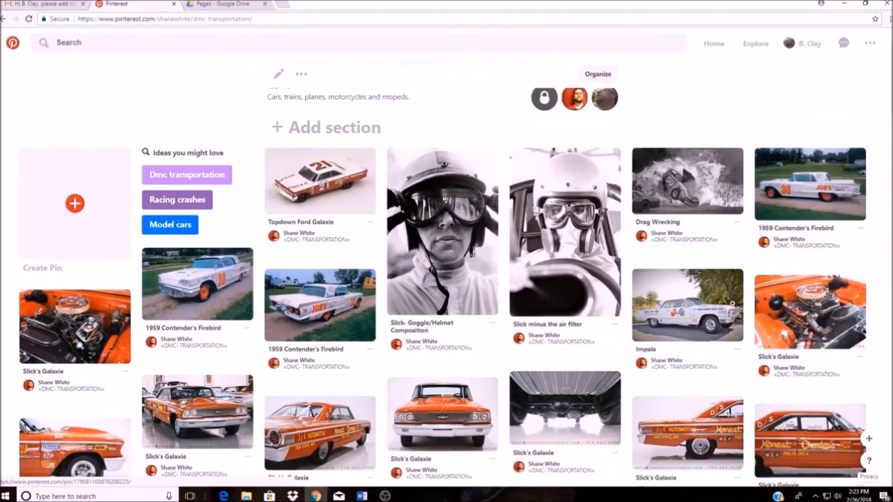
{"action": "scroll", "coordinate": [223, 293], "scroll_direction": "down", "scroll_amount": 1}
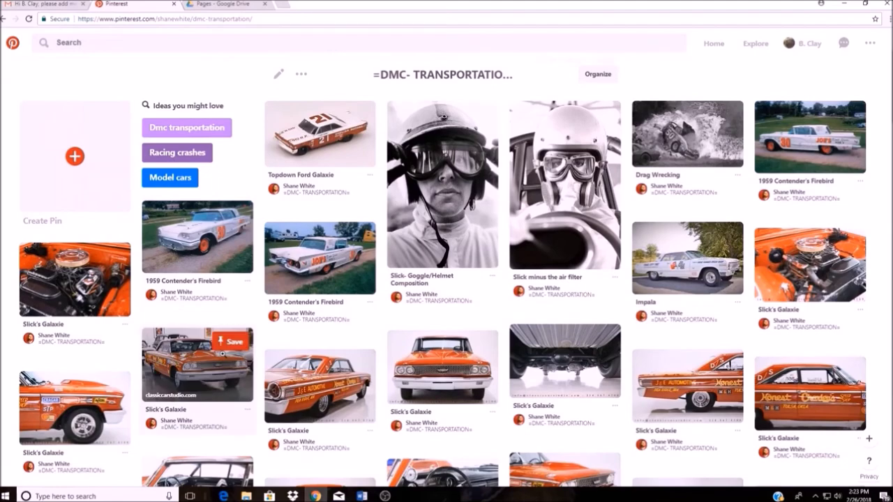
{"action": "scroll", "coordinate": [733, 373], "scroll_direction": "down", "scroll_amount": 1}
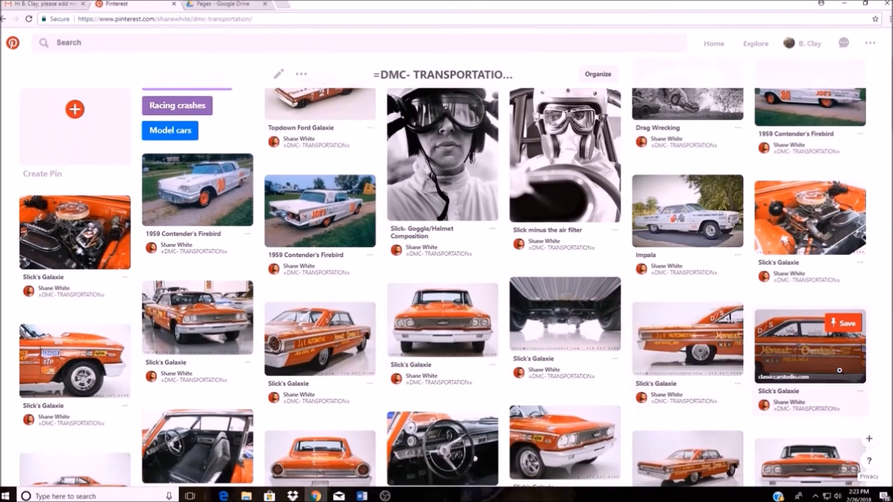
{"action": "scroll", "coordinate": [740, 349], "scroll_direction": "down", "scroll_amount": 1}
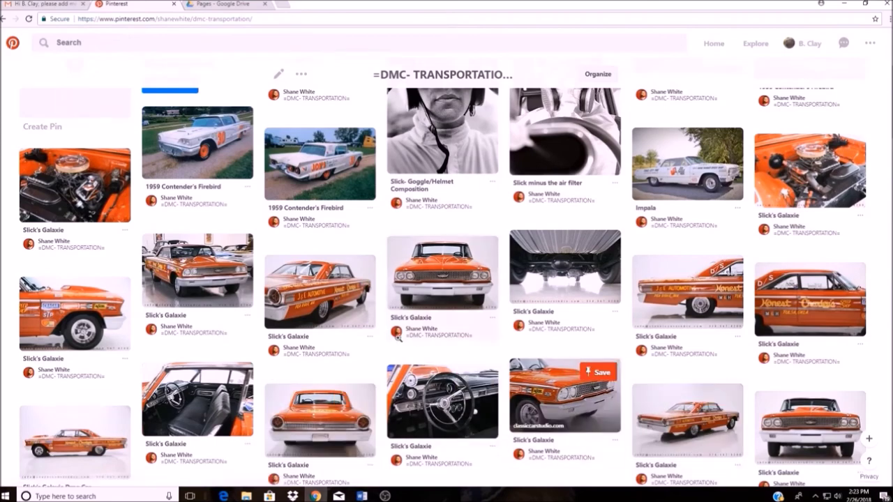
{"action": "left_click", "coordinate": [335, 297]}
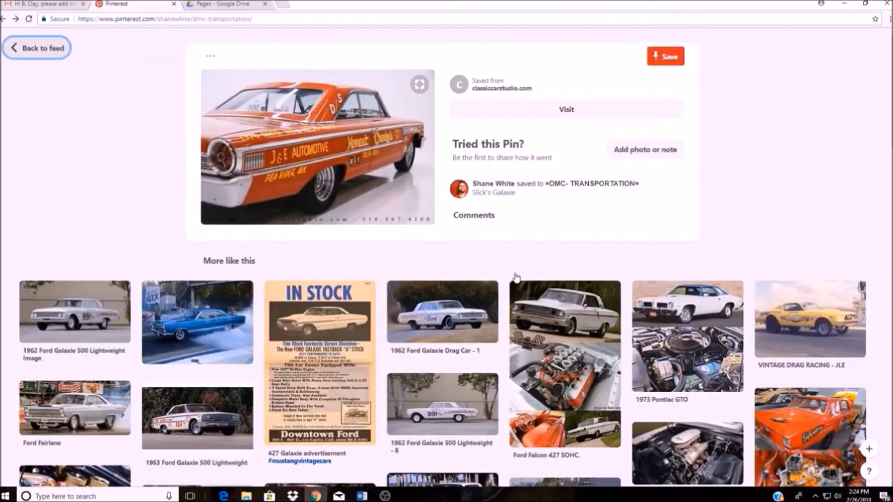
Close the Slick's Galaxie pin with Escape to get back to the =DMC- TRANSPORTATION= board
{"action": "key", "text": "Escape"}
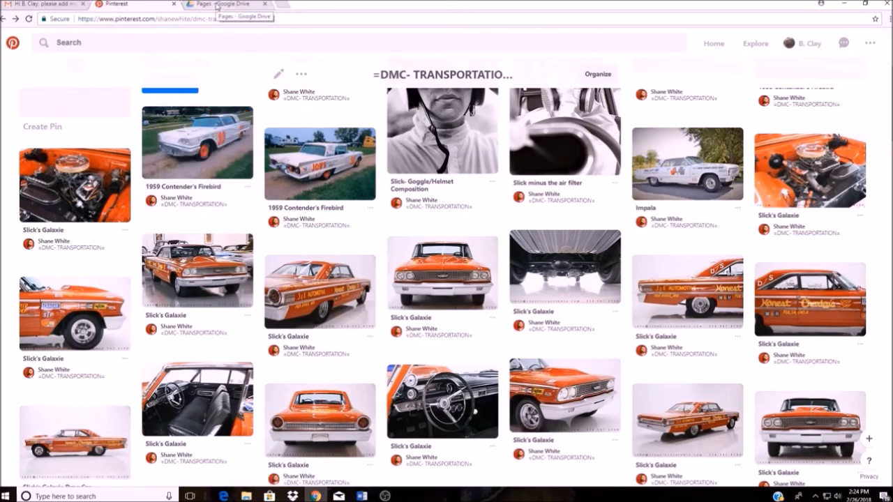
In the Pages Google Drive preview, step back to END2-Pg12CLR.tif and look over the page
{"action": "left_click", "coordinate": [217, 5]}
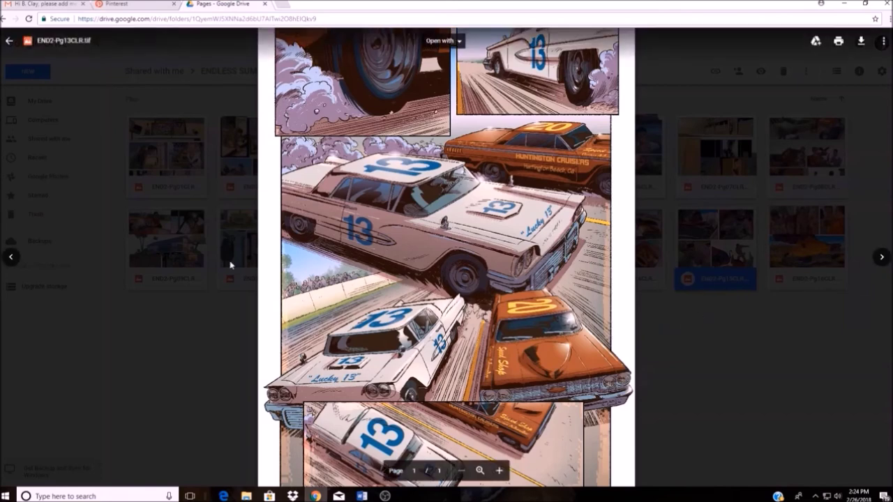
{"action": "left_click", "coordinate": [12, 258]}
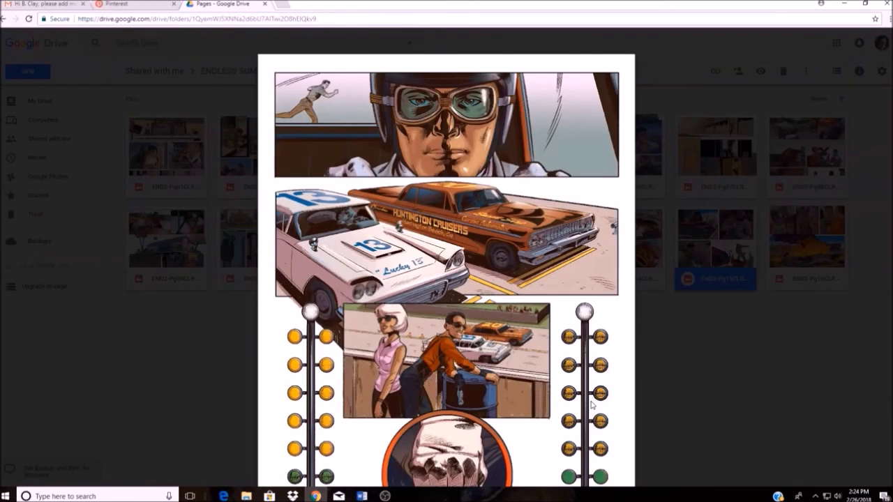
{"action": "scroll", "coordinate": [591, 404], "scroll_direction": "down", "scroll_amount": 3}
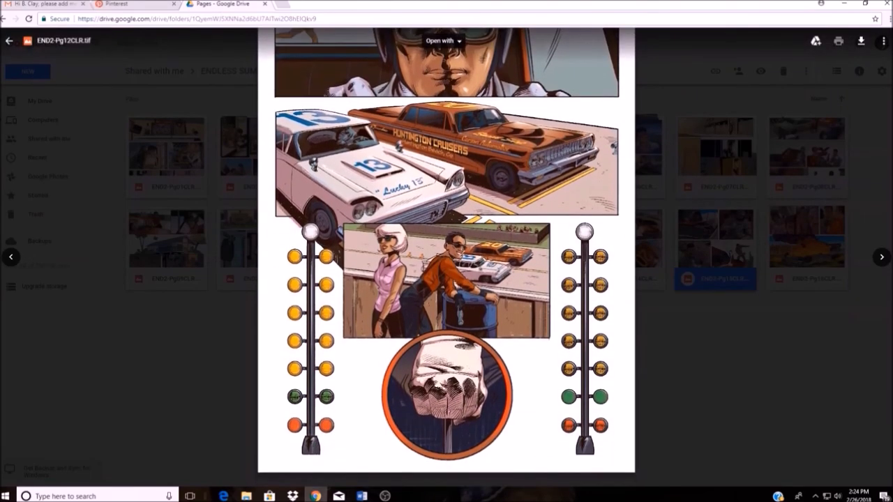
{"action": "scroll", "coordinate": [447, 255], "scroll_direction": "up", "scroll_amount": 3}
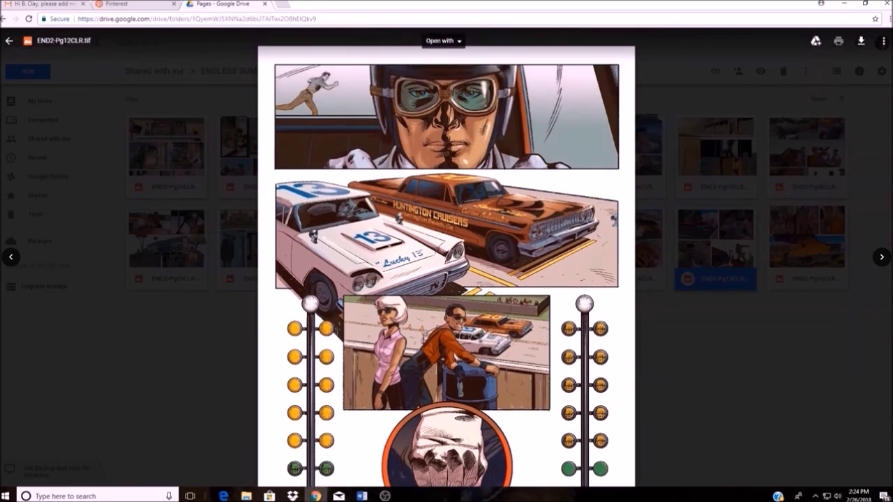
{"action": "scroll", "coordinate": [447, 265], "scroll_direction": "down", "scroll_amount": 1}
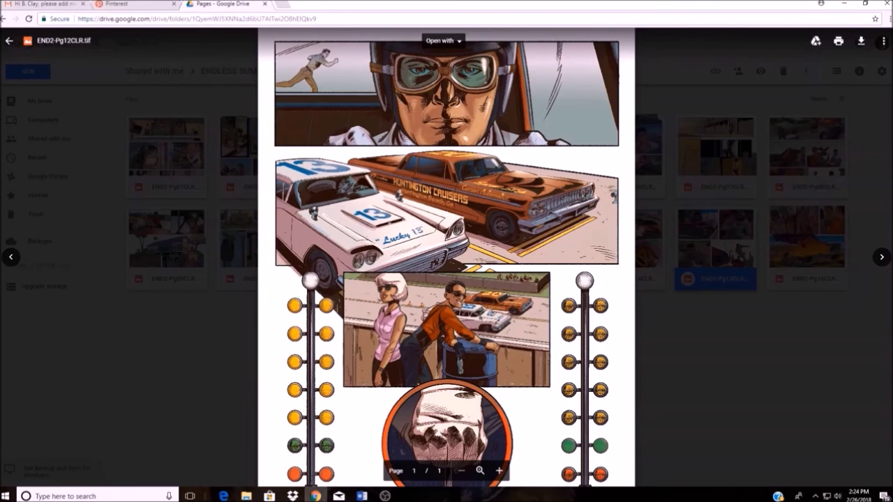
{"action": "scroll", "coordinate": [447, 258], "scroll_direction": "down", "scroll_amount": 1}
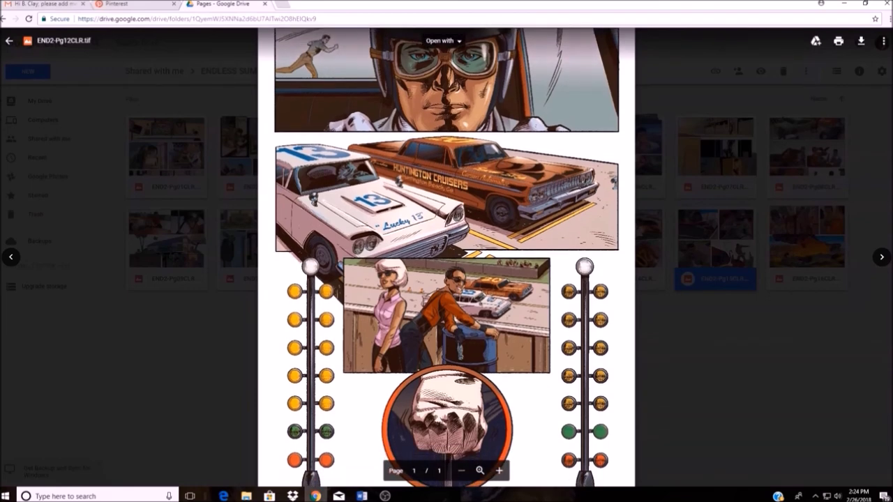
{"action": "scroll", "coordinate": [447, 258], "scroll_direction": "down", "scroll_amount": 1}
{"action": "scroll", "coordinate": [447, 258], "scroll_direction": "up", "scroll_amount": 2}
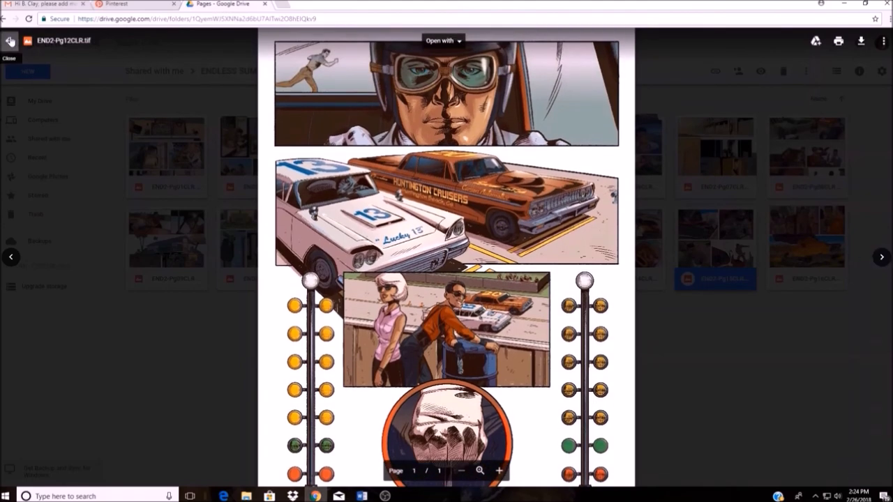
Return to Pinterest and browse the pins on the =DMC- TRANSPORTATION= board
{"action": "left_click", "coordinate": [118, 4]}
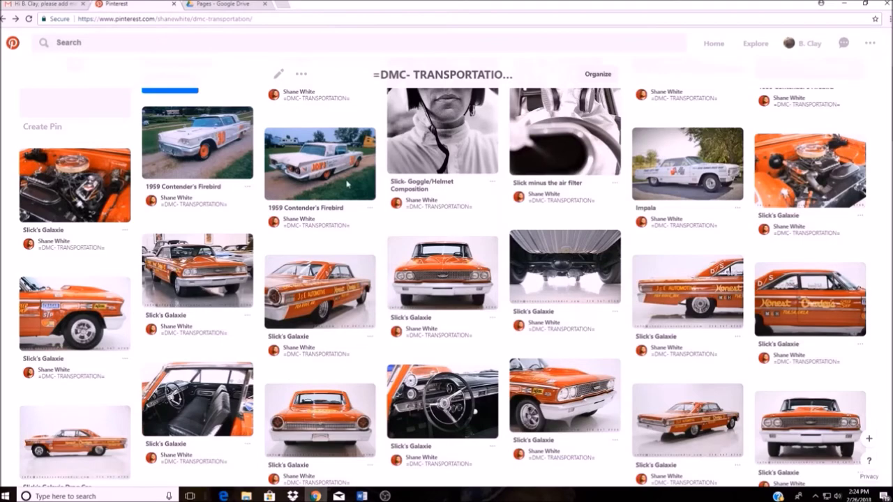
{"action": "scroll", "coordinate": [565, 185], "scroll_direction": "down", "scroll_amount": 1}
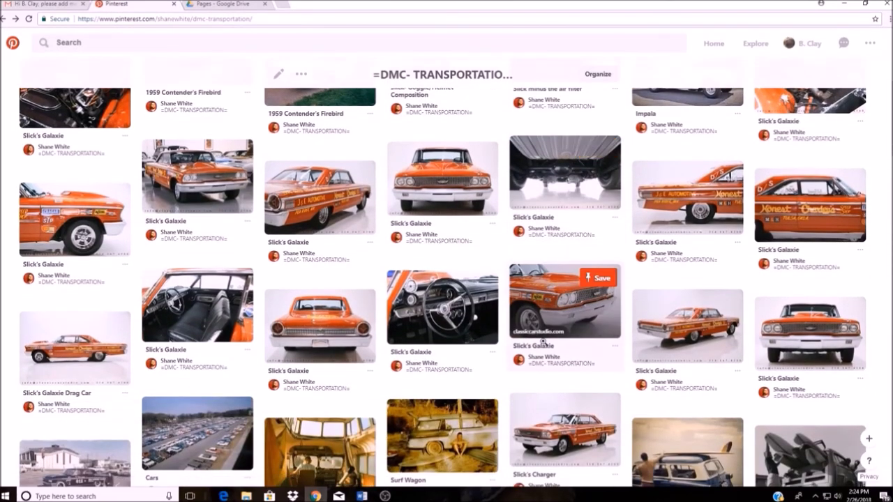
{"action": "scroll", "coordinate": [544, 342], "scroll_direction": "down", "scroll_amount": 2}
{"action": "scroll", "coordinate": [519, 348], "scroll_direction": "up", "scroll_amount": 5}
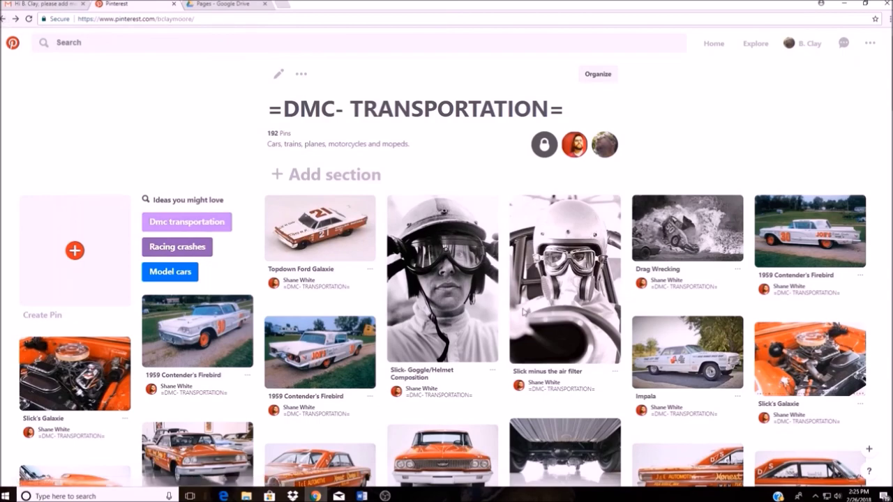
Go back to the profile's boards and scroll down to the Secret Boards, including =DMC- MUSIC= and Western_Ref
{"action": "key", "text": "alt+Left"}
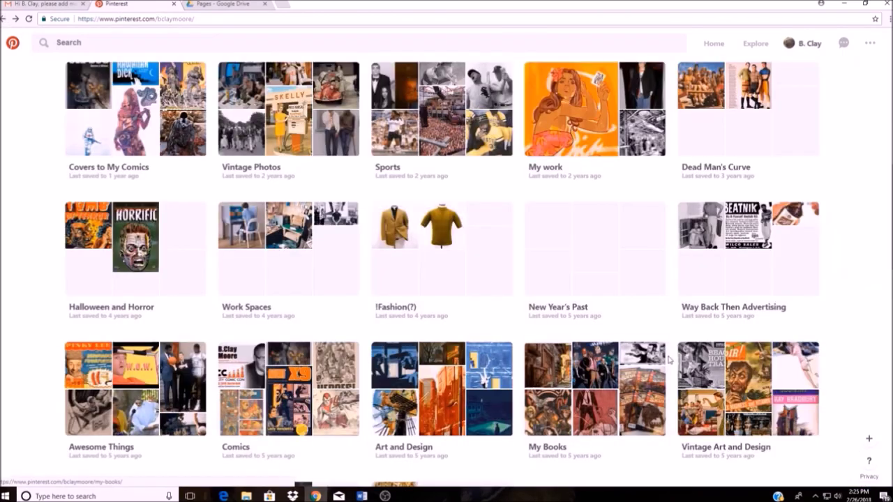
{"action": "scroll", "coordinate": [666, 363], "scroll_direction": "down", "scroll_amount": 2}
{"action": "scroll", "coordinate": [668, 360], "scroll_direction": "down", "scroll_amount": 5}
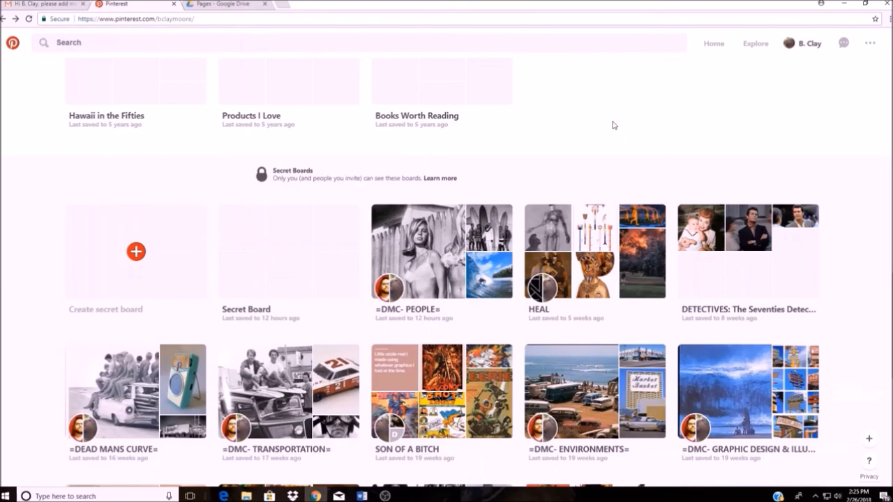
{"action": "scroll", "coordinate": [613, 125], "scroll_direction": "down", "scroll_amount": 2}
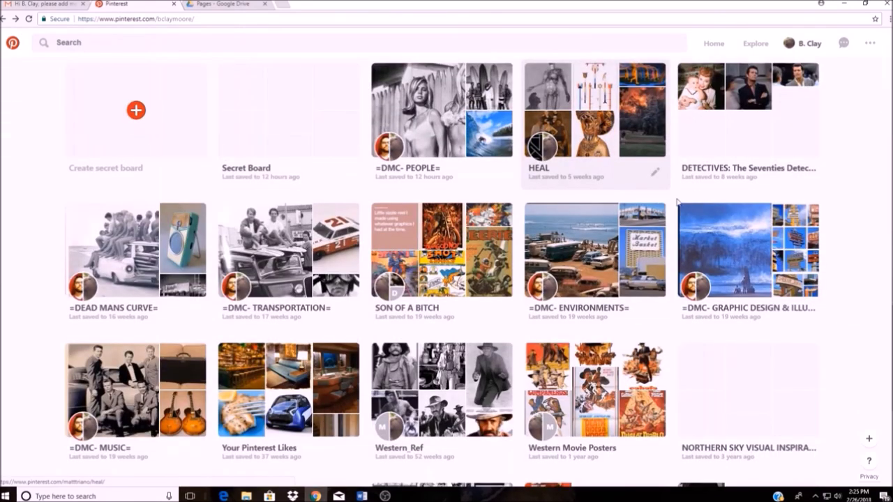